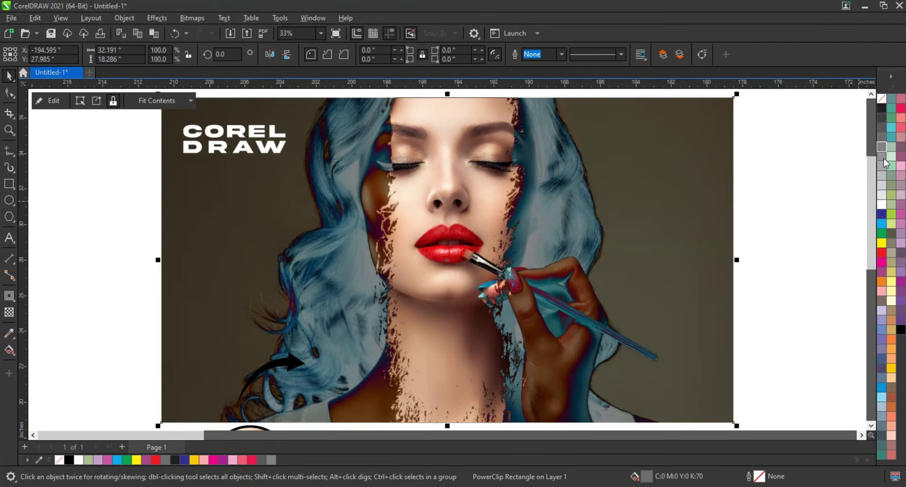
Step: Cycle the two-tone composition through grey, red/teal and other palette swatches, ending on blue and lime green
left_click(882, 186)
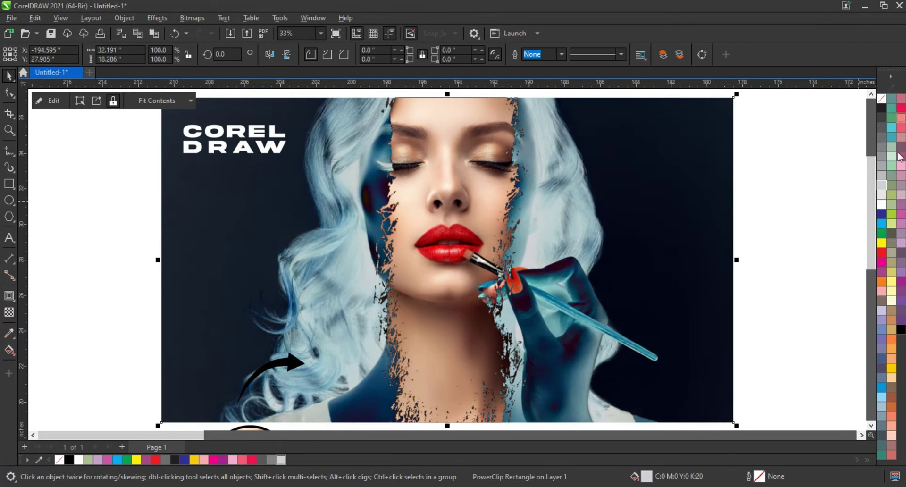
left_click(882, 259)
left_click(882, 243)
left_click(881, 257)
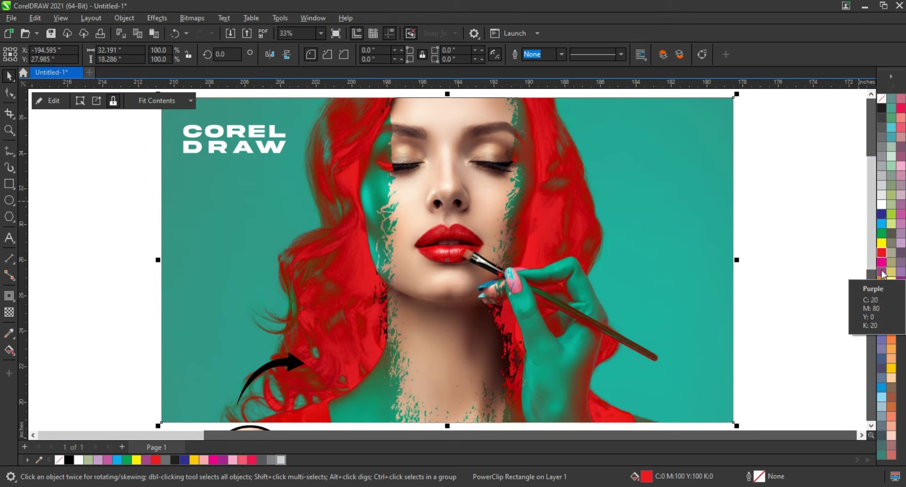
left_click(891, 258)
left_click(895, 253)
left_click(891, 214)
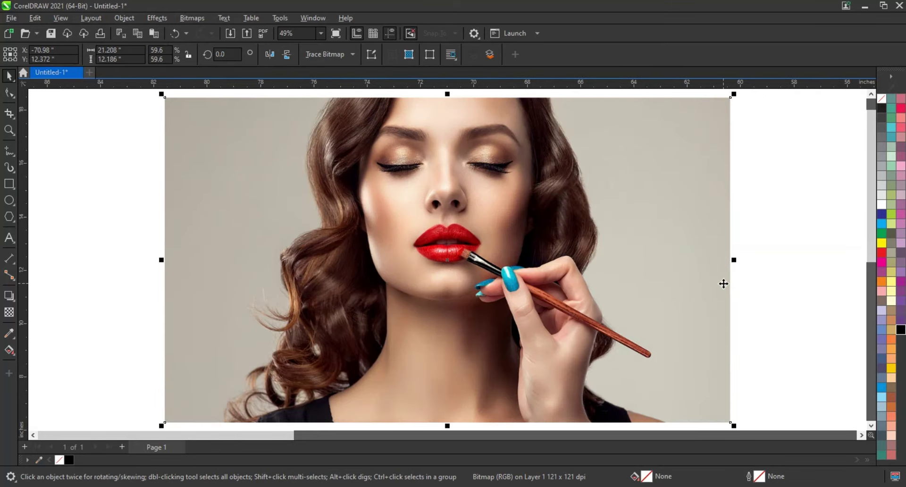
Step: Move the black brush stroke up above the makeup photo
scroll(724, 283, "down", 1)
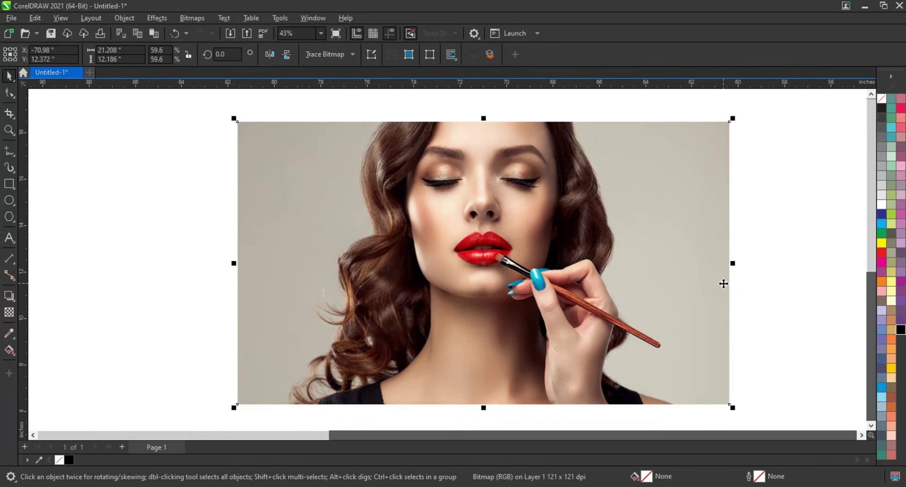
scroll(724, 284, "down", 2)
scroll(724, 284, "down", 1)
scroll(723, 284, "down", 1)
left_click(653, 383)
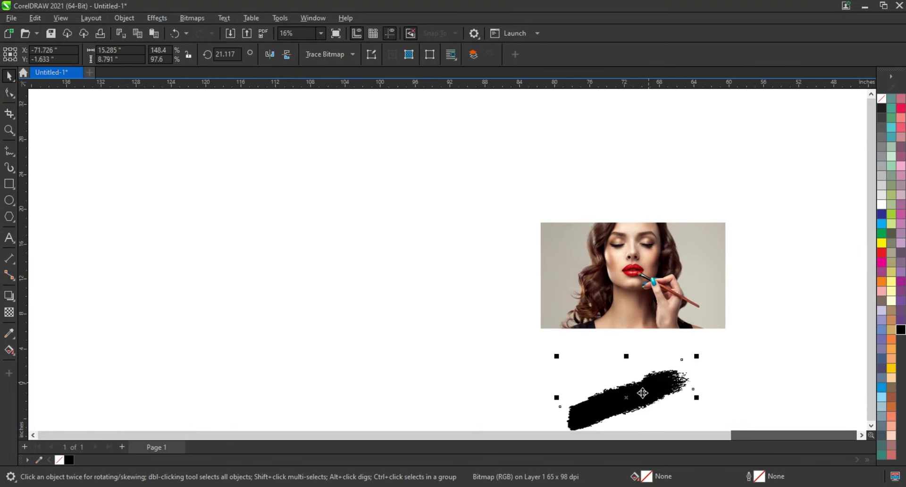
left_click_drag(642, 391, 642, 163)
Step: Rotate the brush stroke to 0° horizontal and nudge it slightly lower
left_click(688, 176)
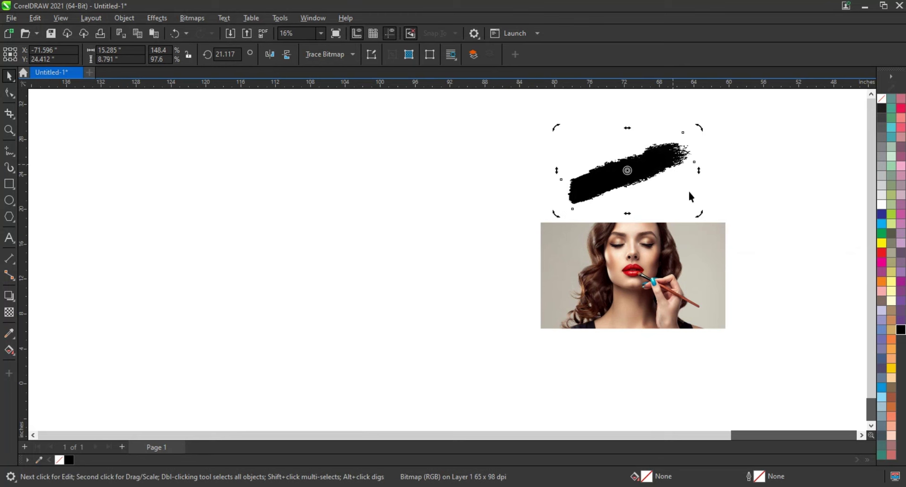
left_click_drag(698, 213, 684, 223)
left_click(746, 196)
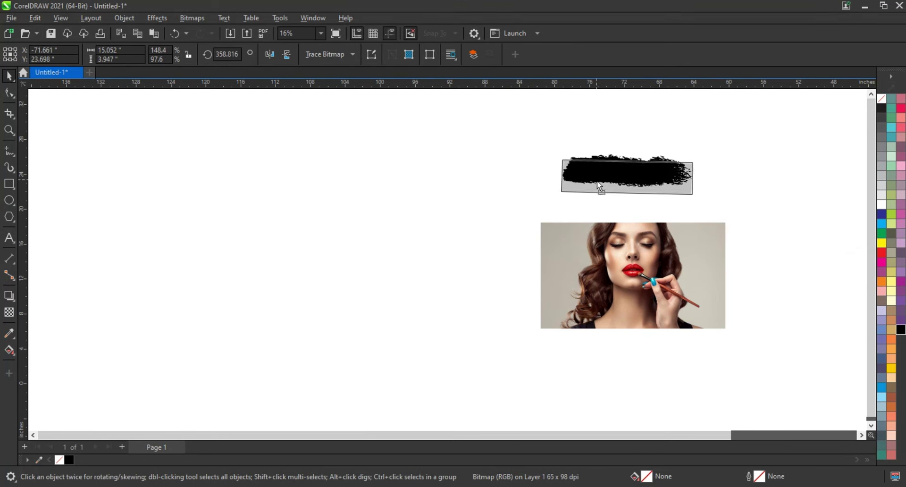
left_click_drag(577, 177, 577, 184)
left_click(425, 201)
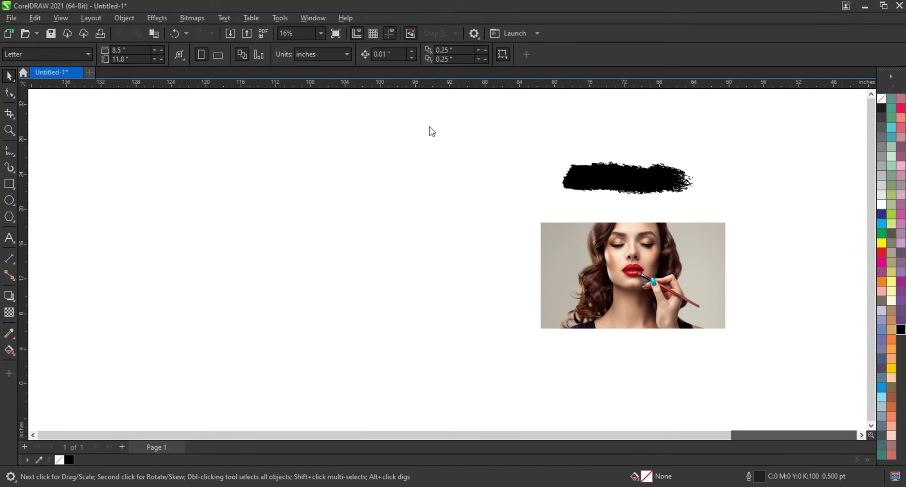
key("z")
left_click_drag(410, 125, 800, 335)
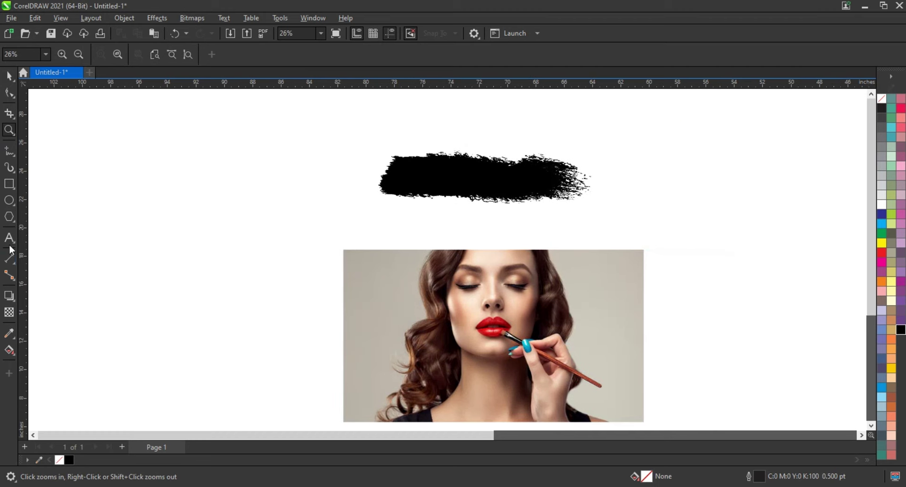
Step: Add bold Arial title text 'VECTOR SPLASH / MAKEUP IMAGE' at about 86 pt
key("F8")
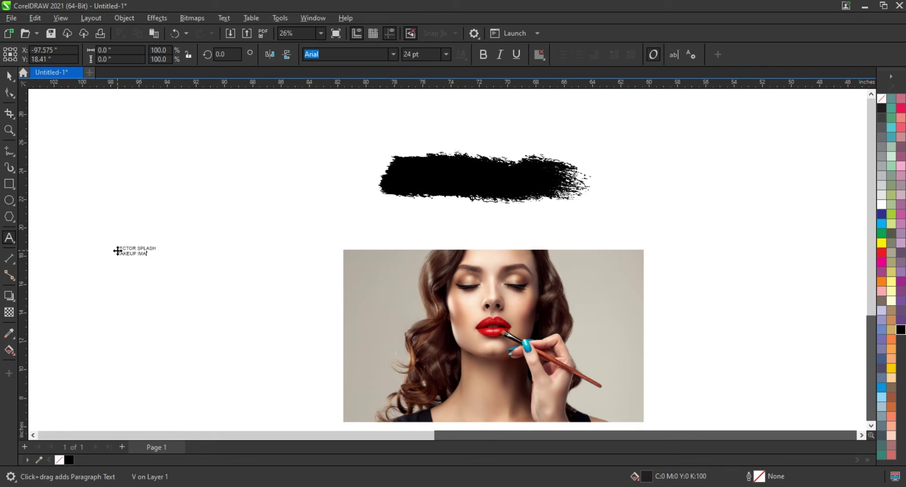
left_click(9, 76)
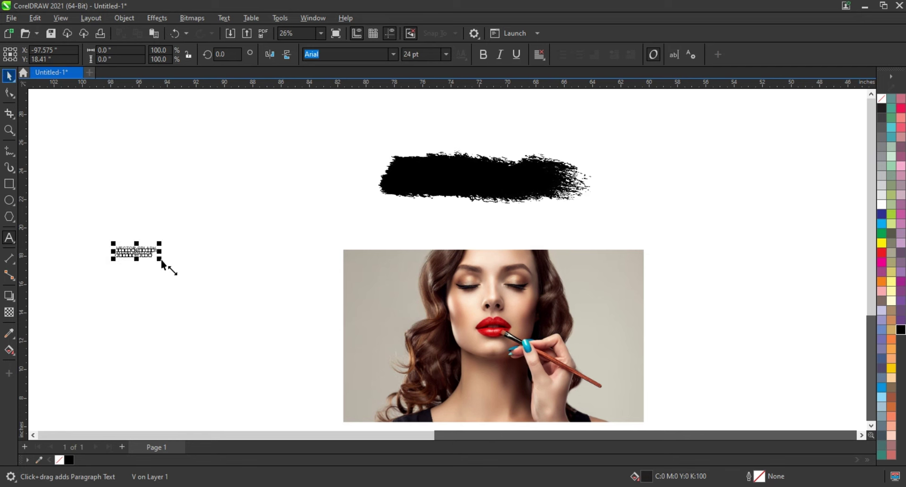
left_click_drag(181, 278, 260, 317)
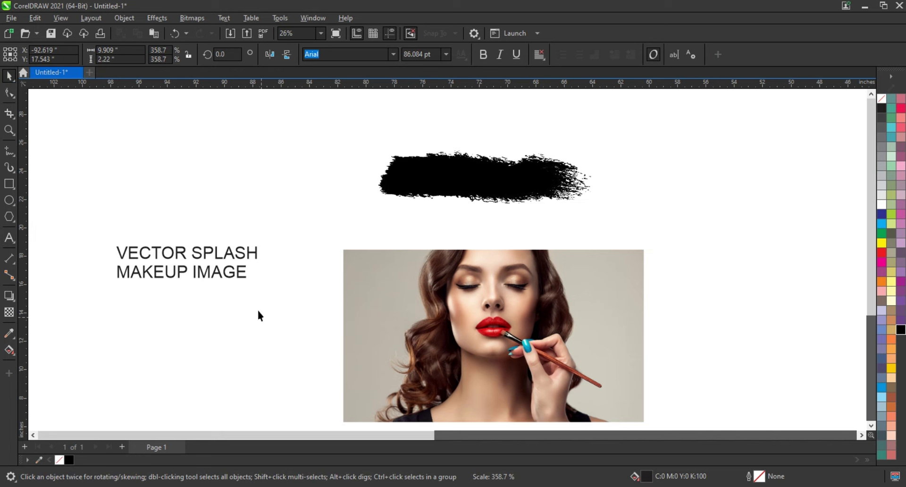
left_click(202, 203)
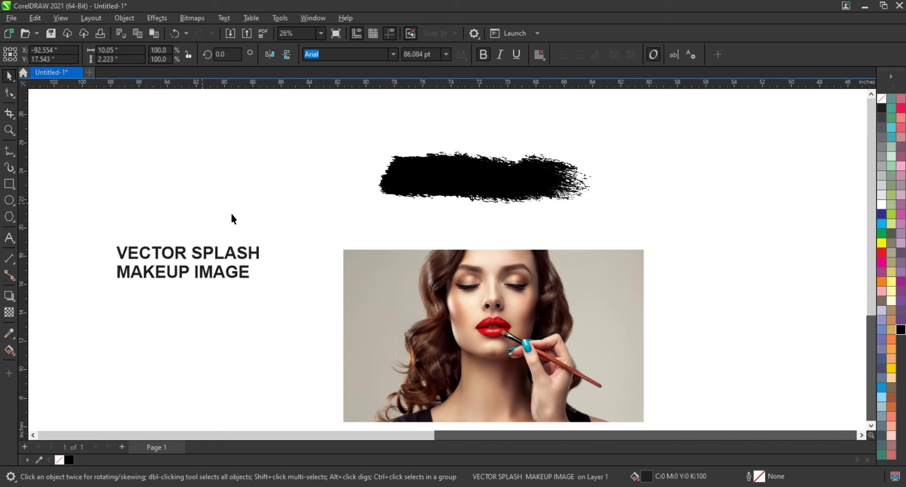
Step: Place the title right of the brush stroke, break it apart, and drop MAKEUP IMAGE beside the photo
left_click_drag(253, 257, 836, 201)
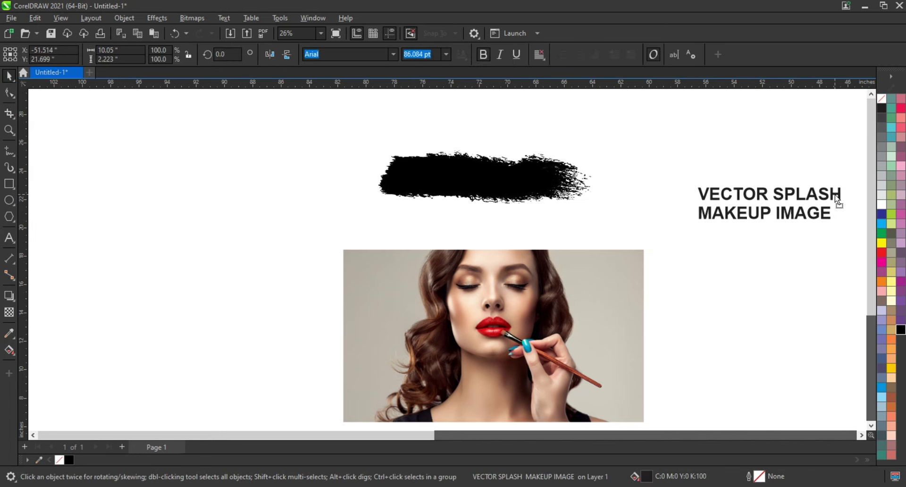
scroll(588, 212, "down", 1)
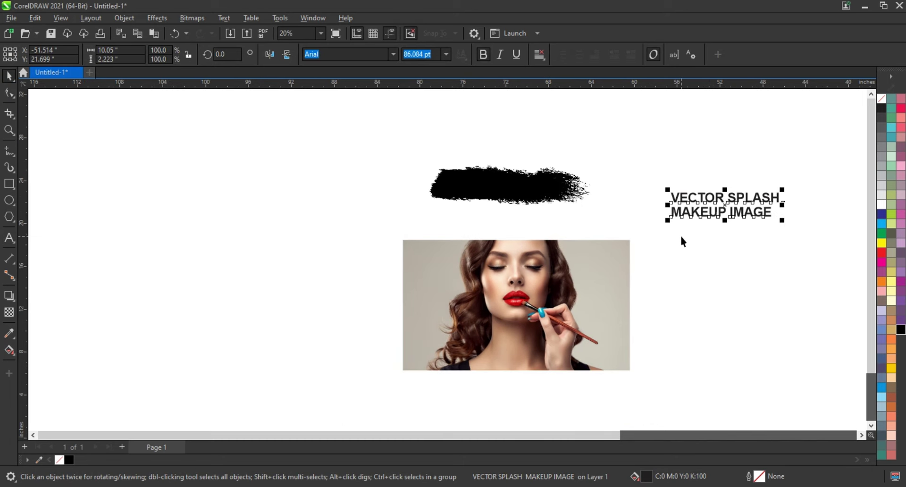
key("ctrl+k")
left_click_drag(717, 220, 718, 302)
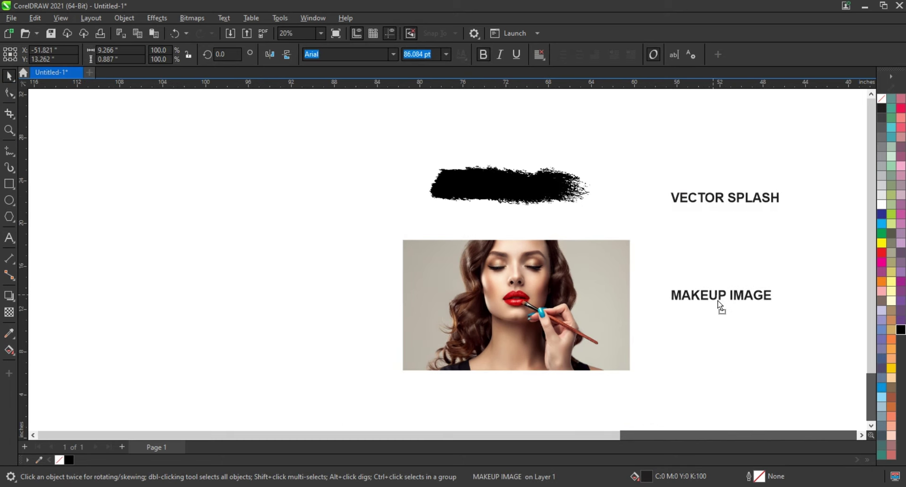
left_click(845, 257)
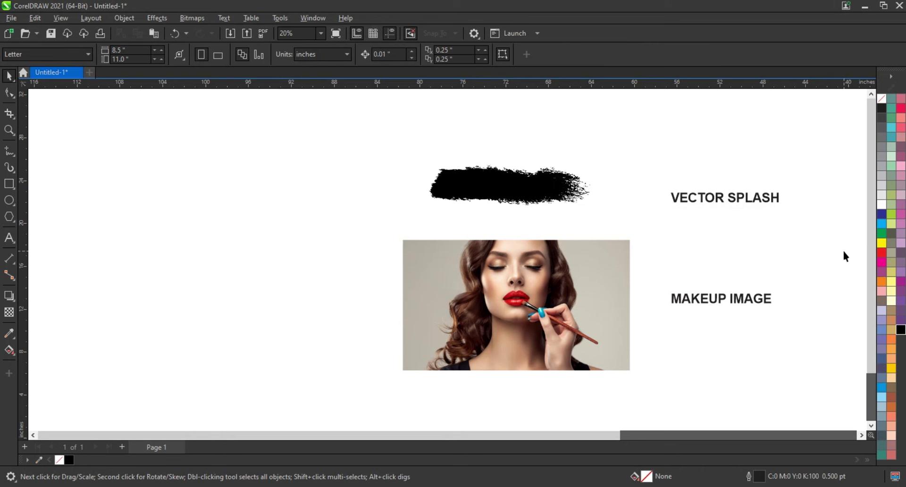
Step: Copy the makeup photo to the left and enlarge the copy to 91.7%
scroll(761, 227, "down", 2)
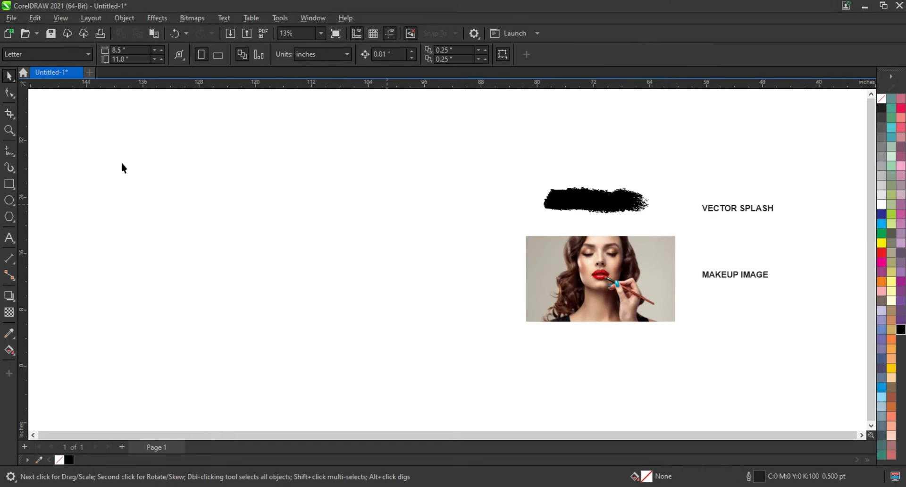
left_click(10, 132)
left_click_drag(169, 133, 670, 330)
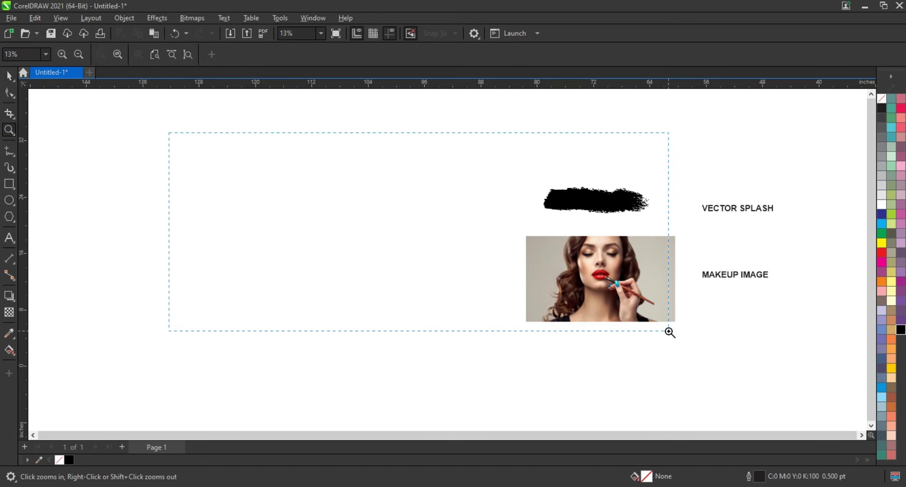
left_click(9, 78)
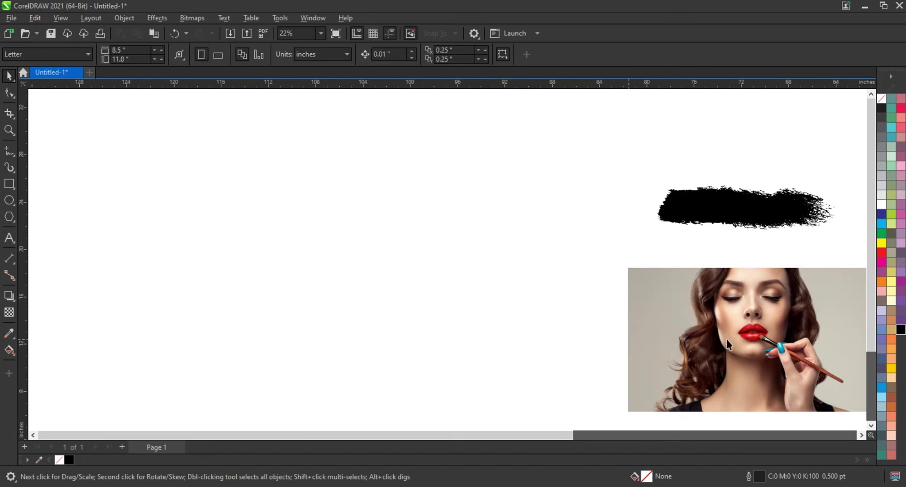
mouse_move(755, 339)
left_mouse_down()
mouse_move(349, 310)
mouse_move(368, 304)
left_mouse_up()
left_click_drag(464, 246, 565, 176)
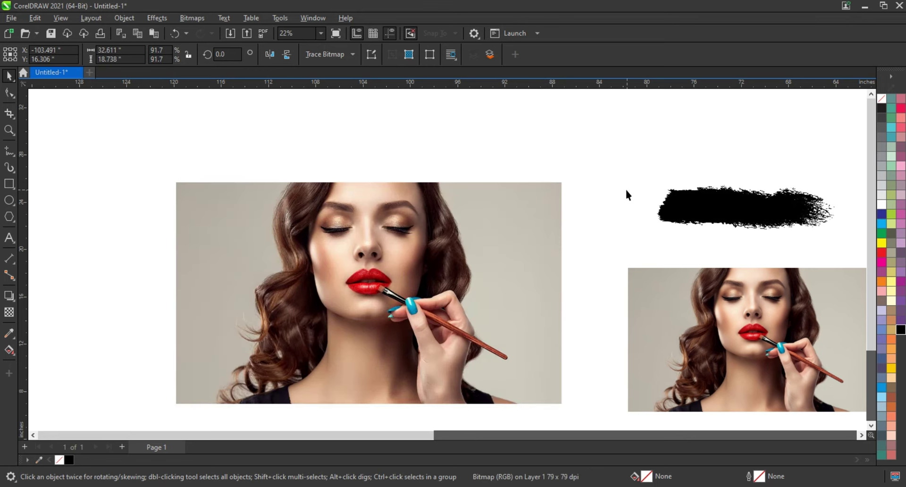
left_click(428, 245)
scroll(429, 245, "up", 1)
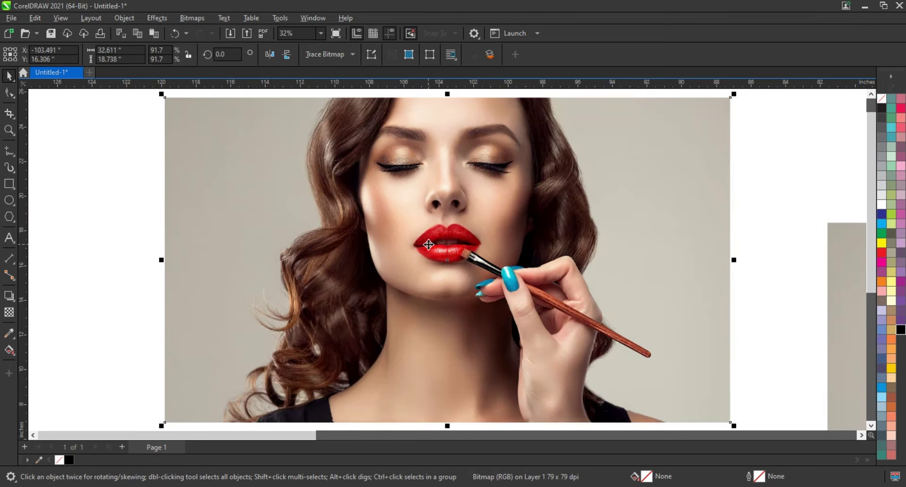
scroll(445, 267, "down", 1)
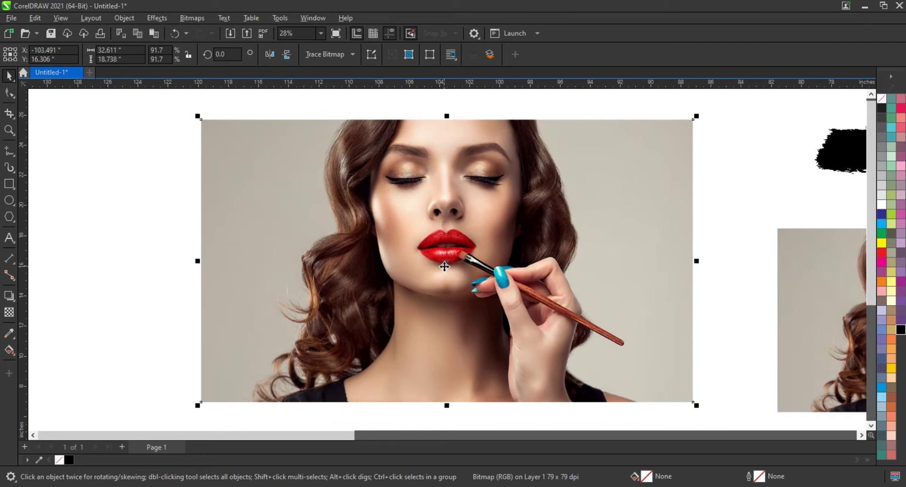
Step: Give the enlarged photo copy a Difference-mode transparency to invert it
left_click(9, 313)
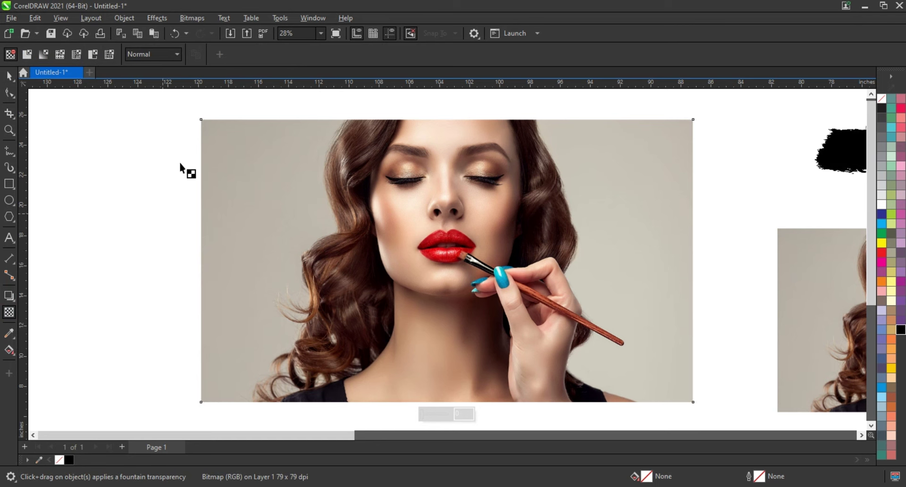
left_click(163, 53)
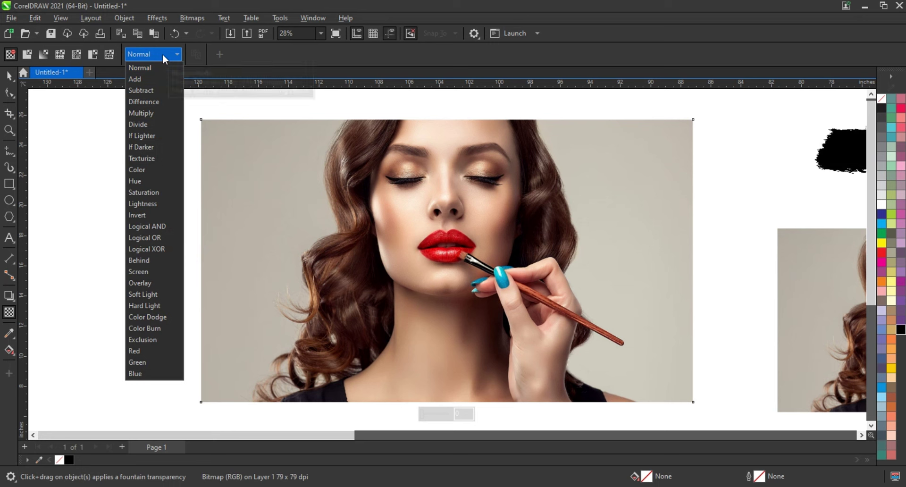
left_click(165, 103)
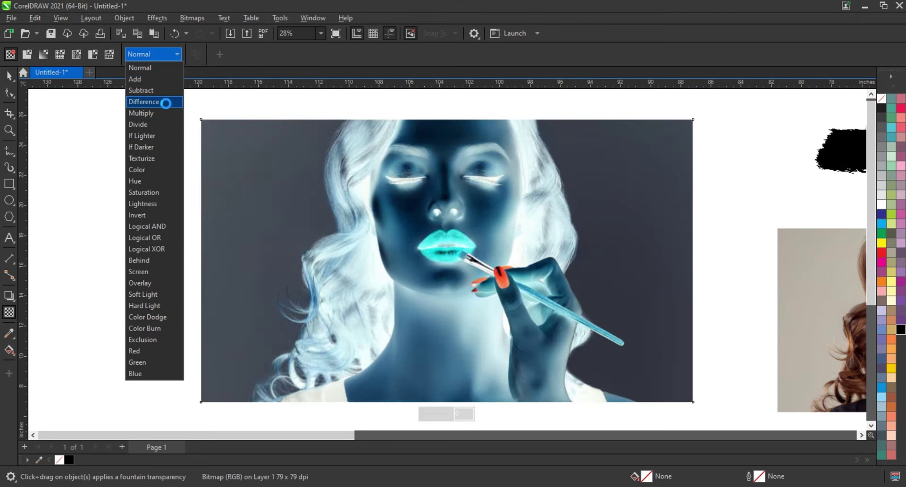
left_click(9, 76)
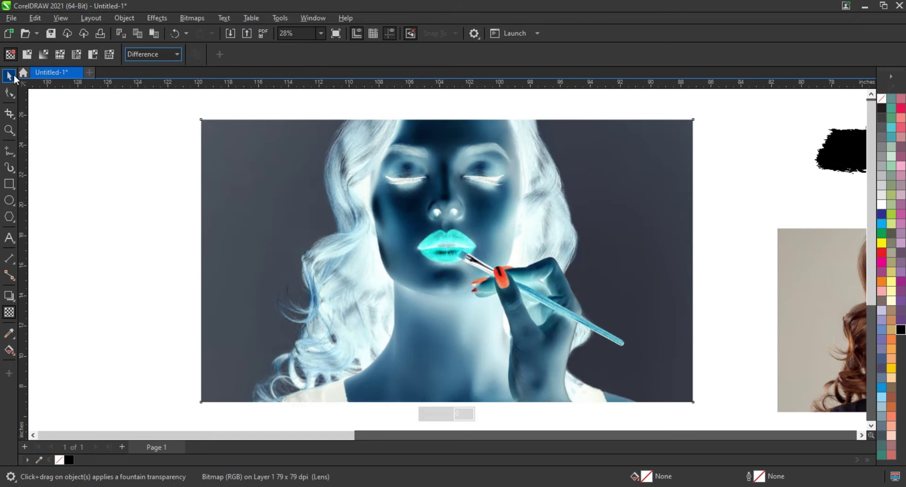
left_click(99, 223)
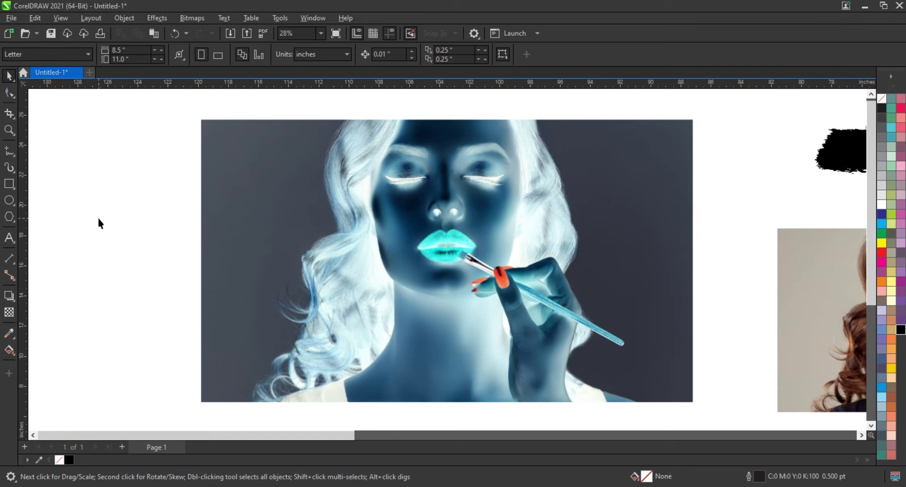
Step: Copy the black brush stroke, enlarge it to about double, and move it over the inverted face
scroll(99, 223, "down", 1)
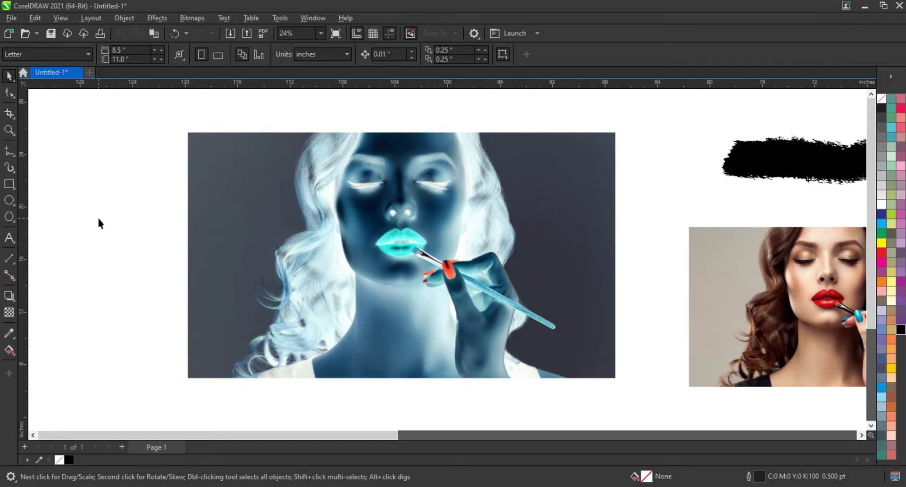
scroll(99, 223, "down", 1)
scroll(99, 223, "down", 1)
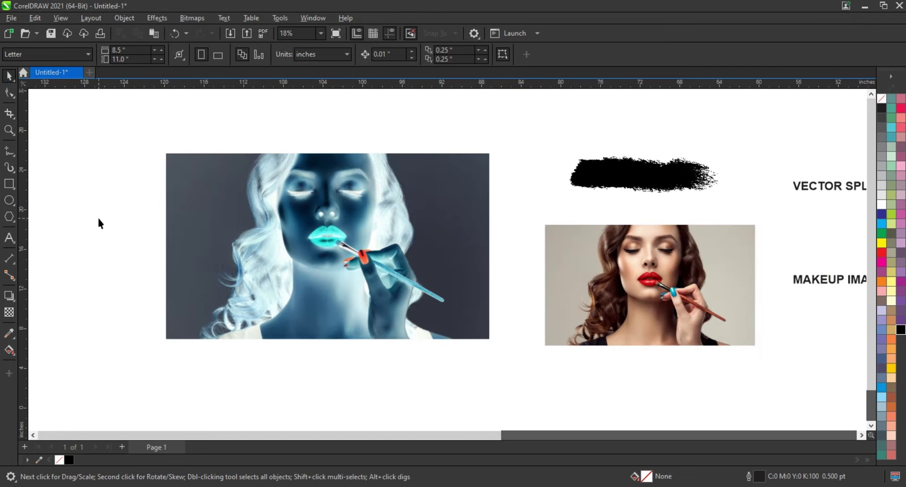
left_click(715, 187)
left_click_drag(646, 174, 276, 379)
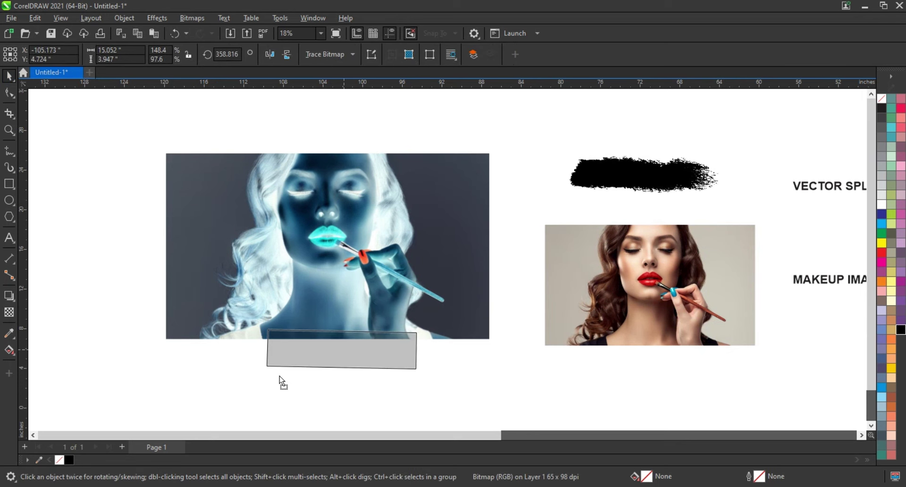
left_click_drag(350, 401, 408, 417)
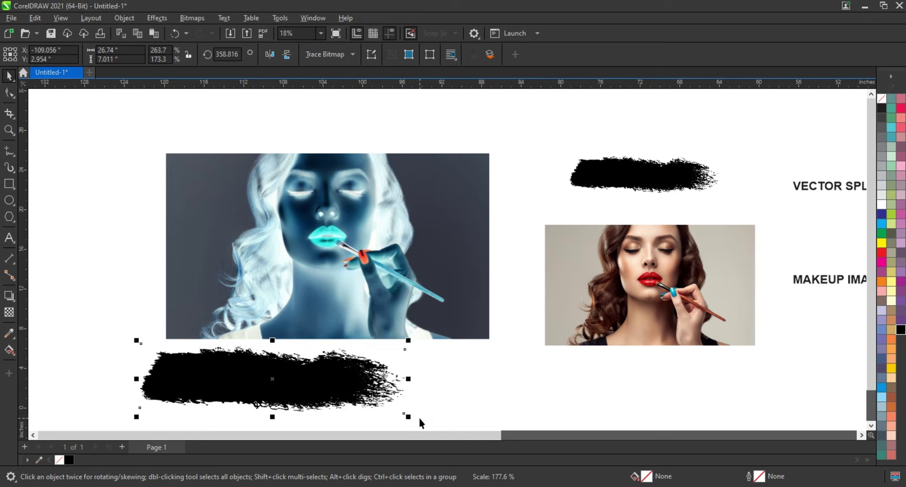
left_click_drag(357, 392, 406, 249)
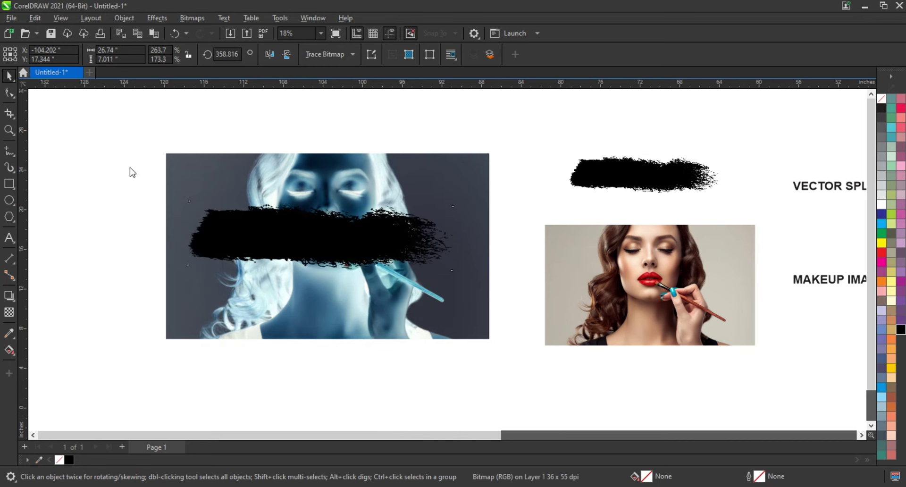
Step: Widen the brush stroke outward across the inverted photo
key("z")
left_click_drag(128, 145, 543, 364)
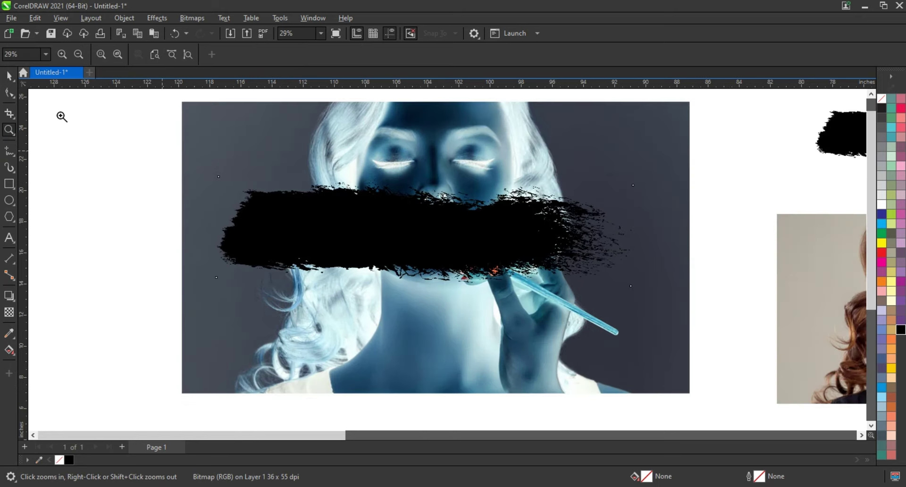
left_click(9, 75)
left_click_drag(633, 288, 754, 355)
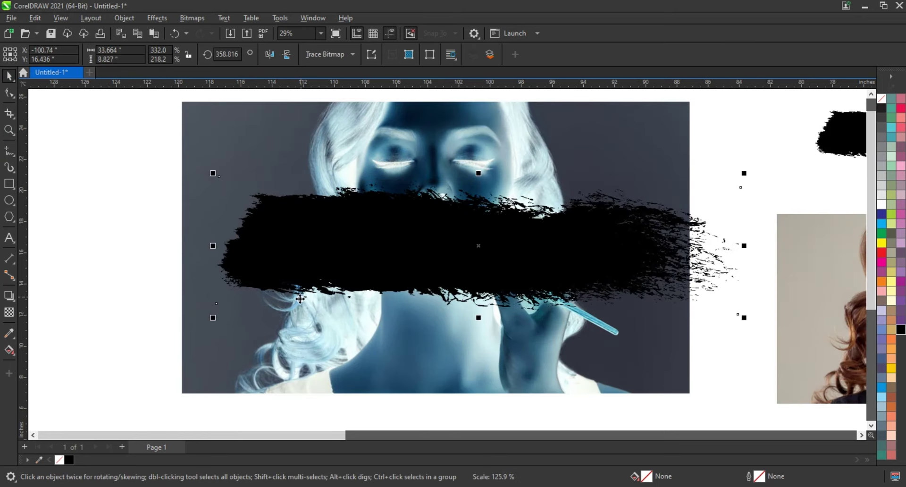
left_click_drag(210, 324, 117, 347)
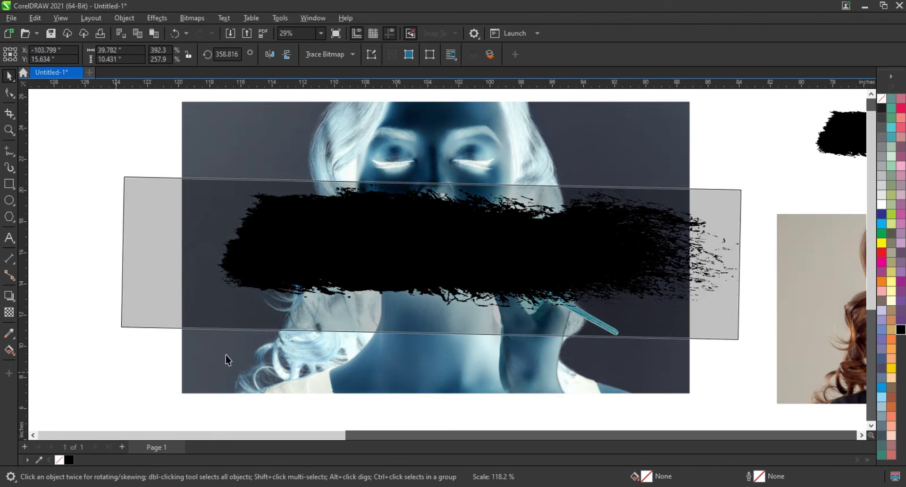
Step: Tilt the brush stroke slightly, make it taller, and move it up over the face
left_click(656, 256)
left_click_drag(741, 339, 755, 285)
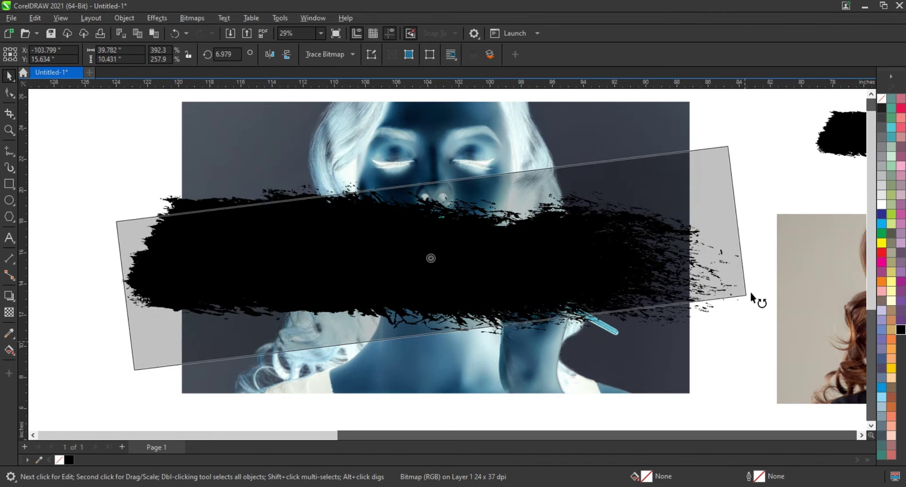
left_click(733, 248)
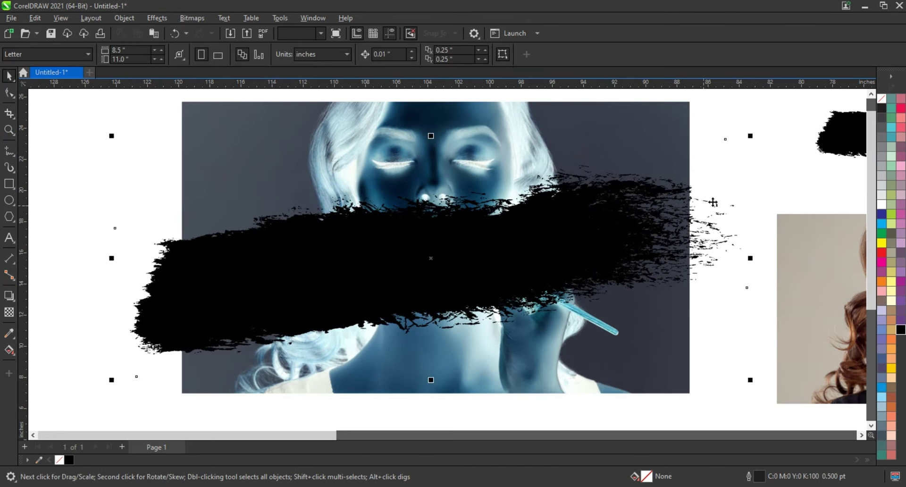
left_click(733, 247)
left_click_drag(747, 143, 754, 183)
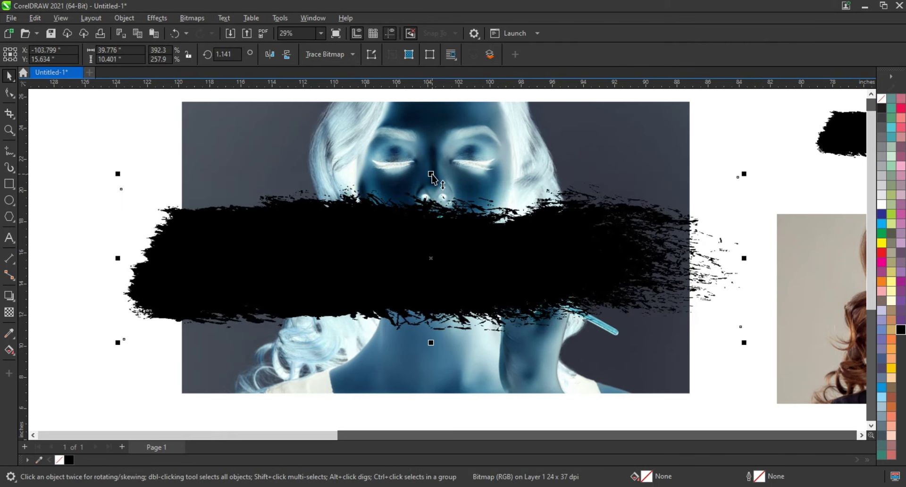
left_click_drag(431, 175, 439, 158)
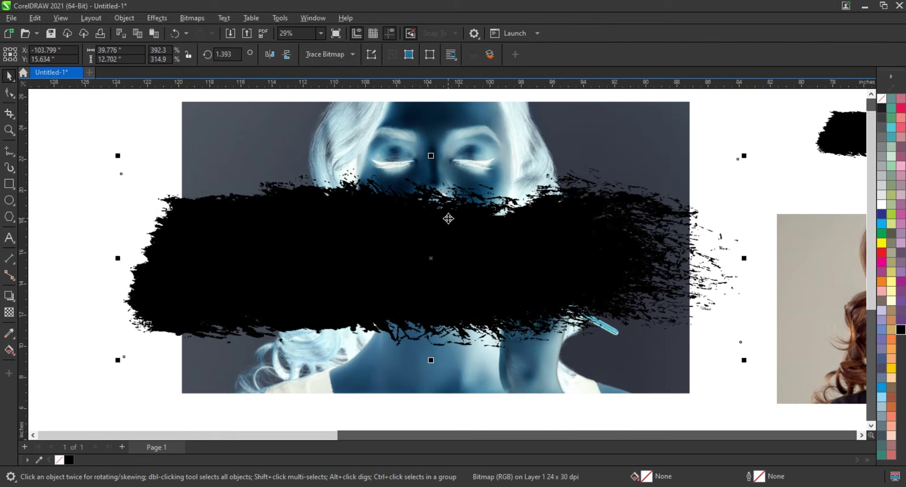
left_click_drag(443, 226, 457, 190)
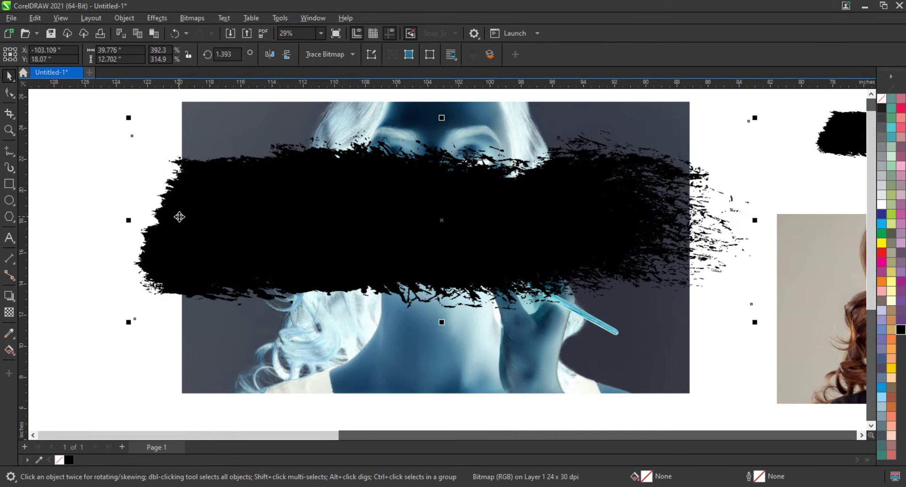
right_click(180, 220)
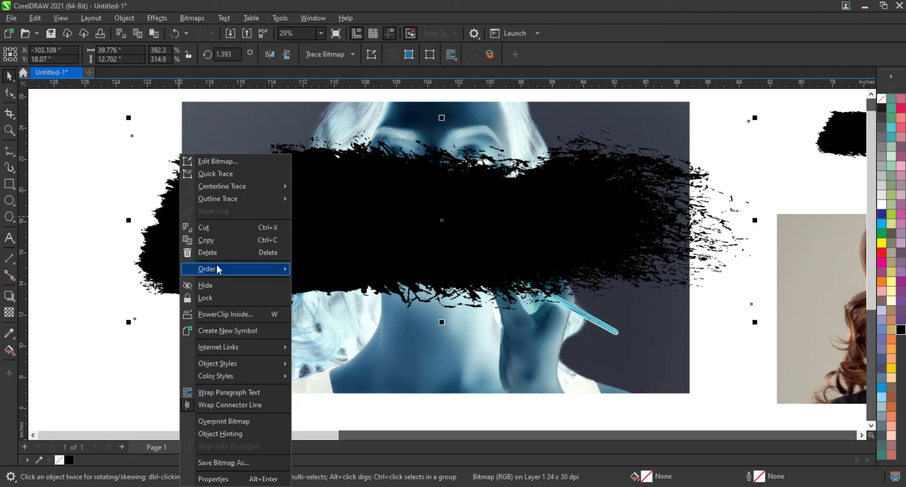
mouse_move(212, 269)
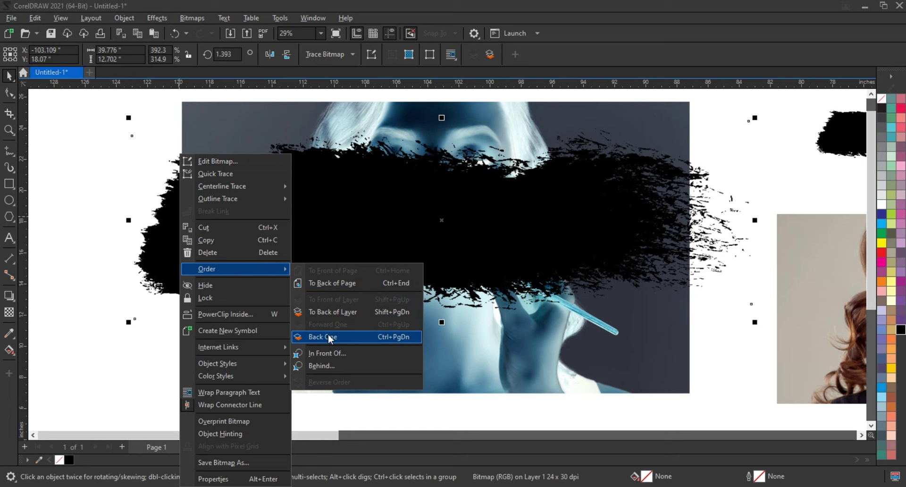
Step: Send the brush stroke back one level and rotate it to 15.053°
left_click(404, 337)
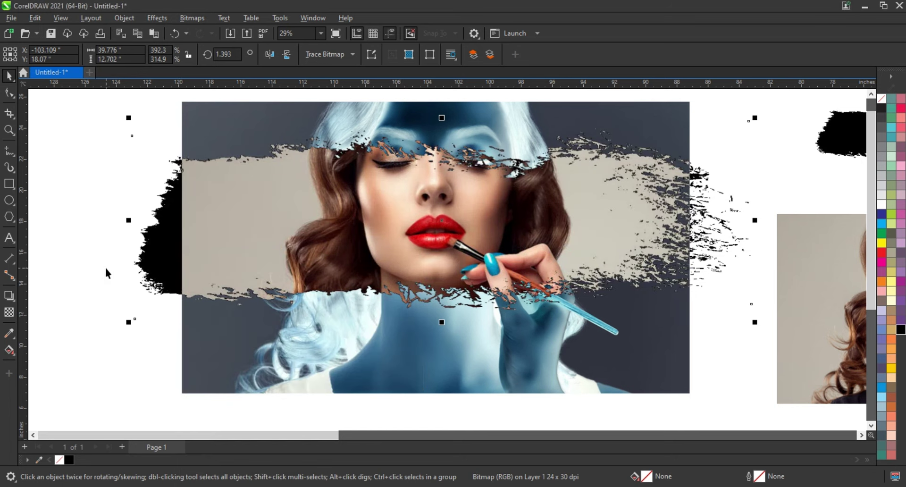
left_click(150, 259)
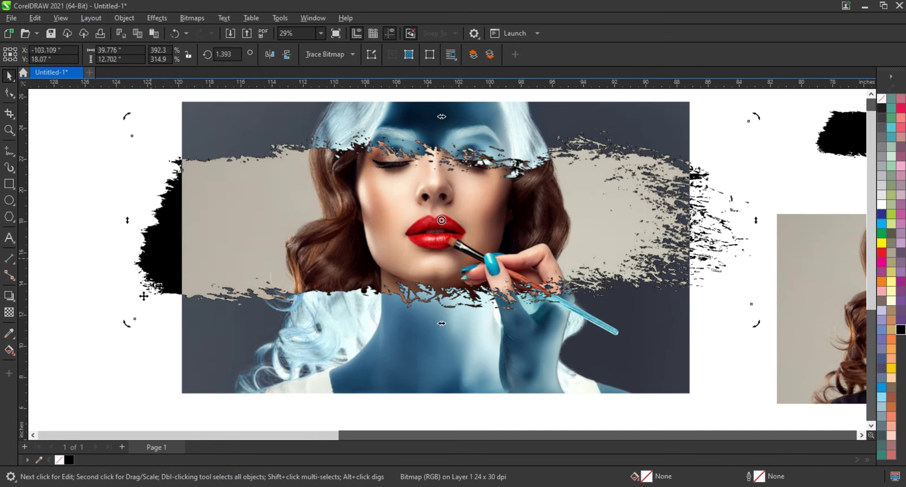
left_click_drag(127, 321, 158, 395)
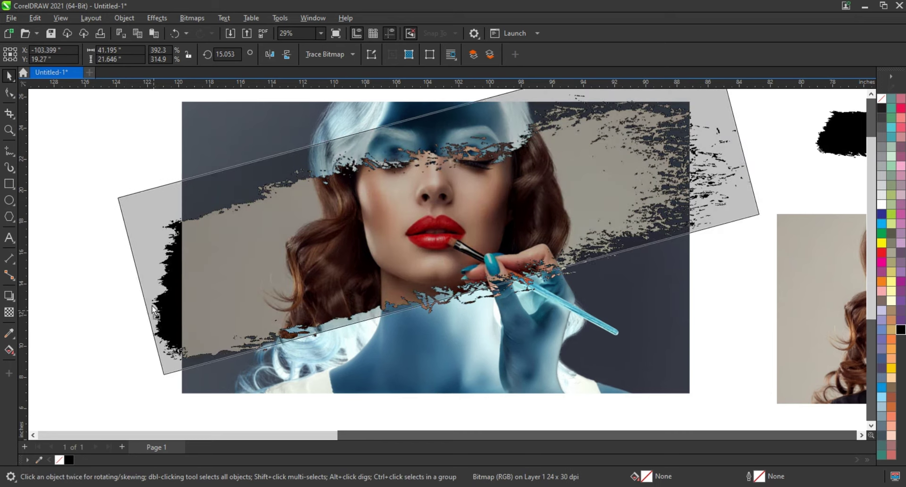
mouse_move(154, 327)
left_mouse_down()
mouse_move(152, 305)
mouse_move(154, 314)
left_mouse_up()
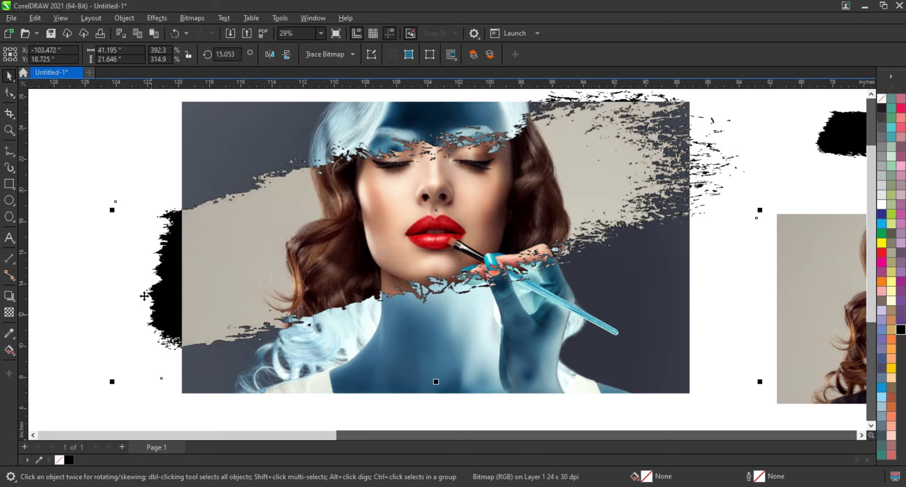
Step: Fine-tune the stroke's position and size to about 398.6% by 319.9%
scroll(302, 292, "down", 1)
scroll(313, 287, "down", 1)
left_click_drag(593, 124, 602, 117)
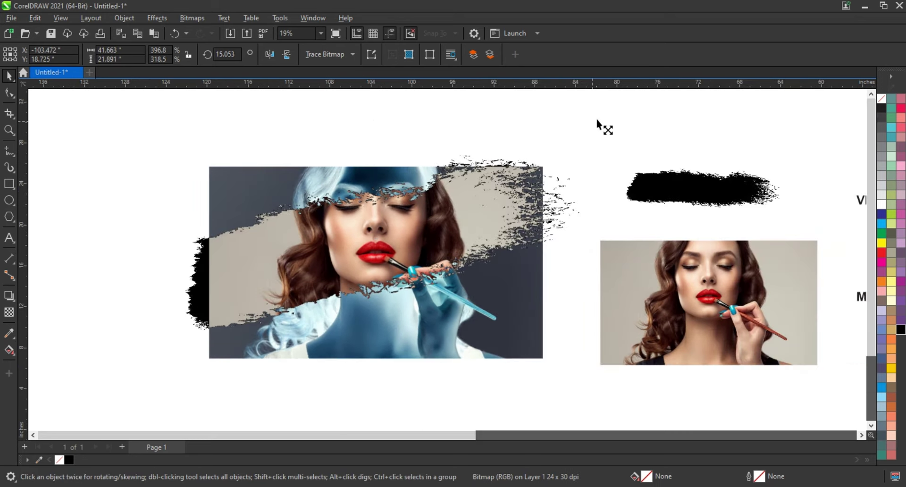
left_click_drag(563, 177, 566, 179)
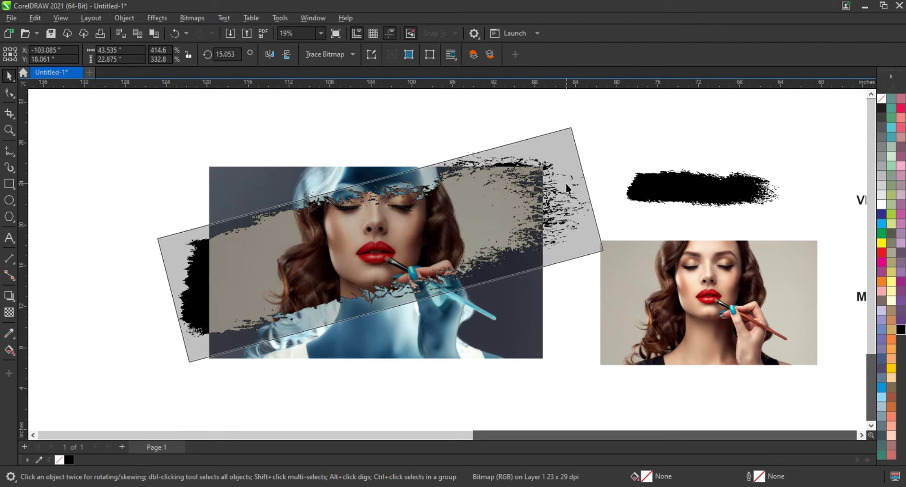
left_click_drag(566, 179, 566, 179)
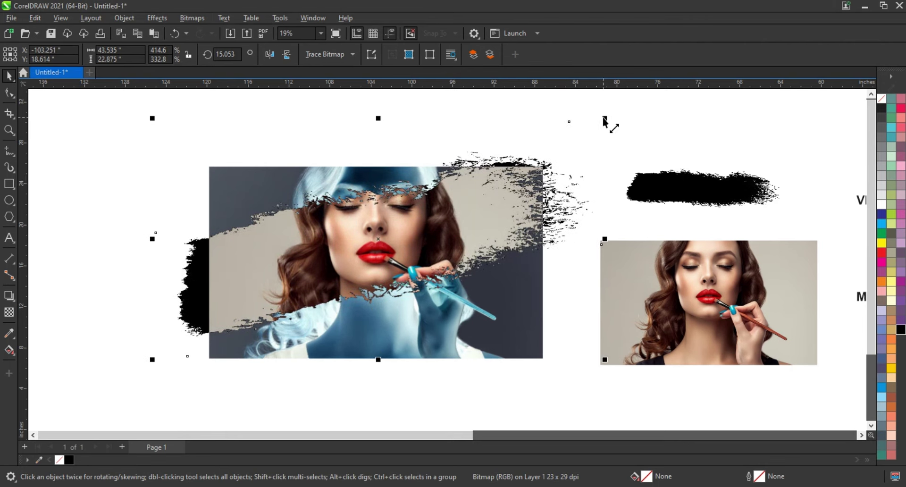
left_click_drag(605, 125, 599, 123)
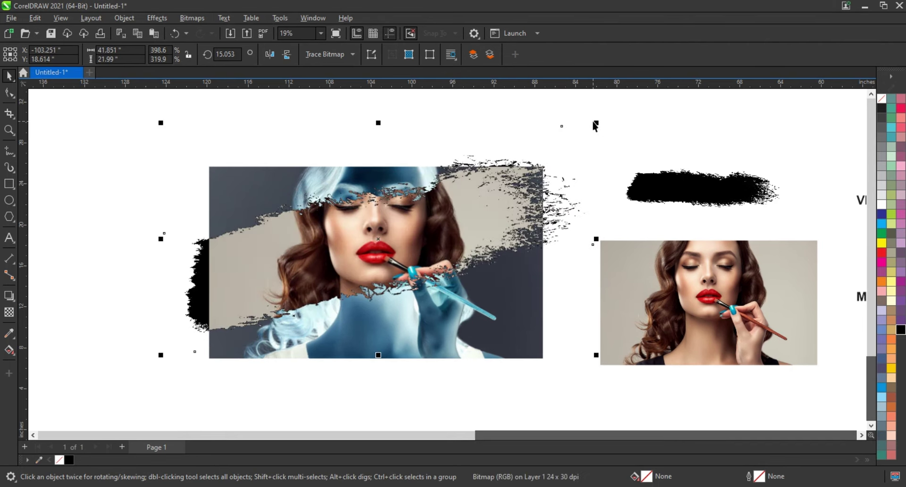
left_click(565, 152)
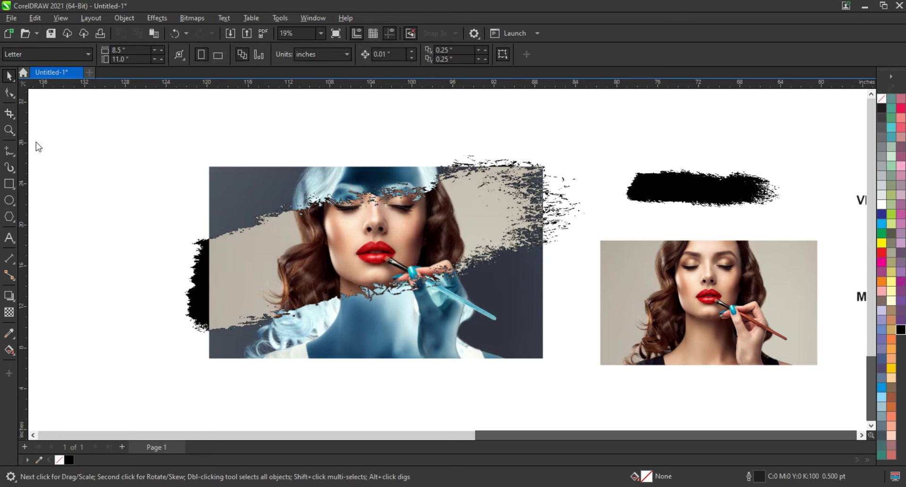
Step: Select the whole brush-reveal composition and drop a copy of it to the left
key("z")
left_click_drag(172, 157, 572, 379)
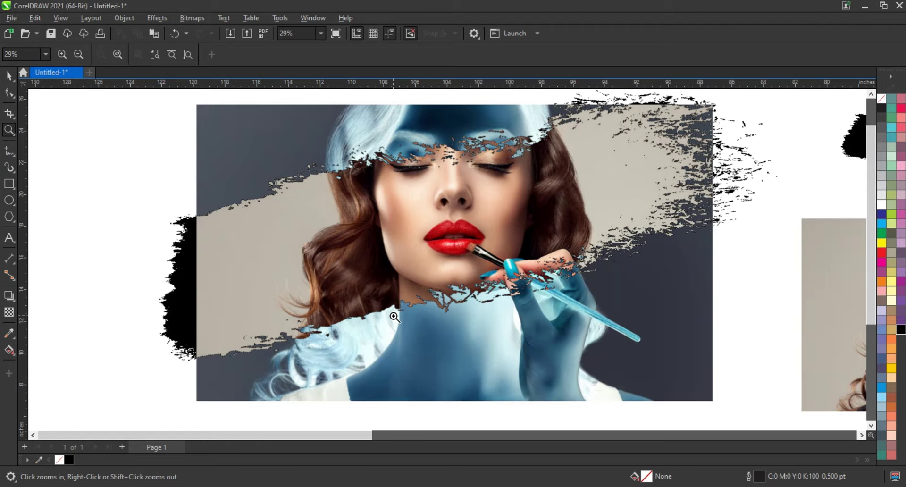
scroll(394, 317, "down", 2)
left_click(9, 76)
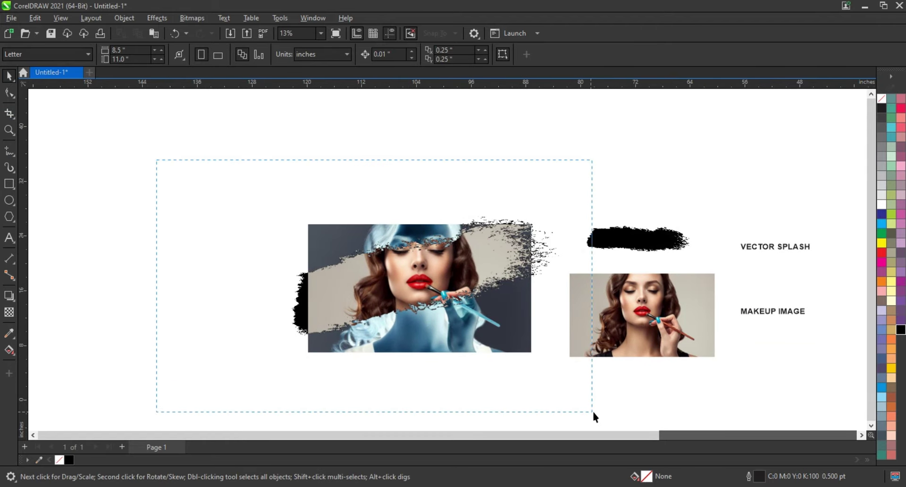
left_click_drag(594, 416, 594, 417)
left_click_drag(512, 302, 158, 302)
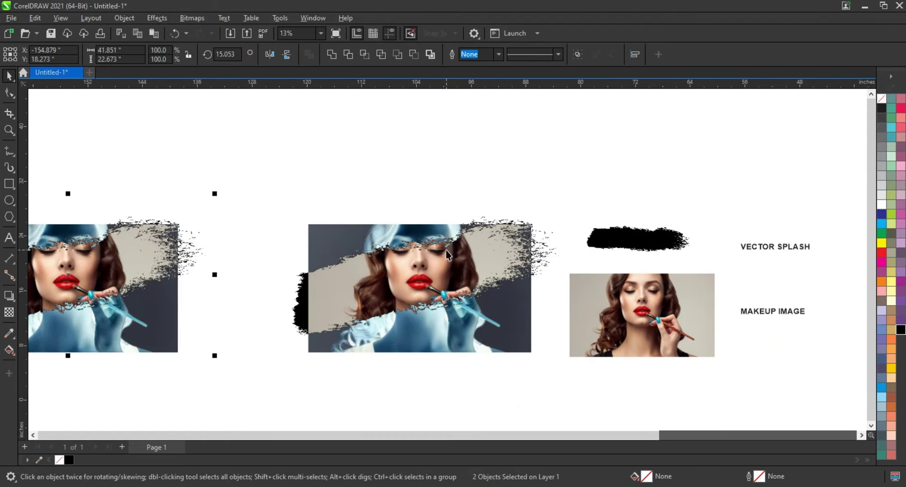
scroll(447, 255, "up", 2)
left_click(486, 229)
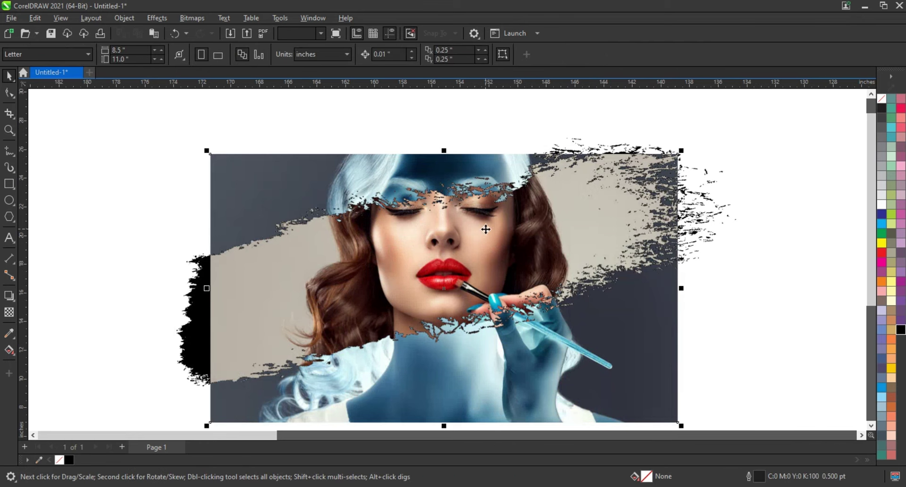
Step: Shrink the lens bitmap to the face, move it over the eyes, and rotate it vertical
left_click(703, 177)
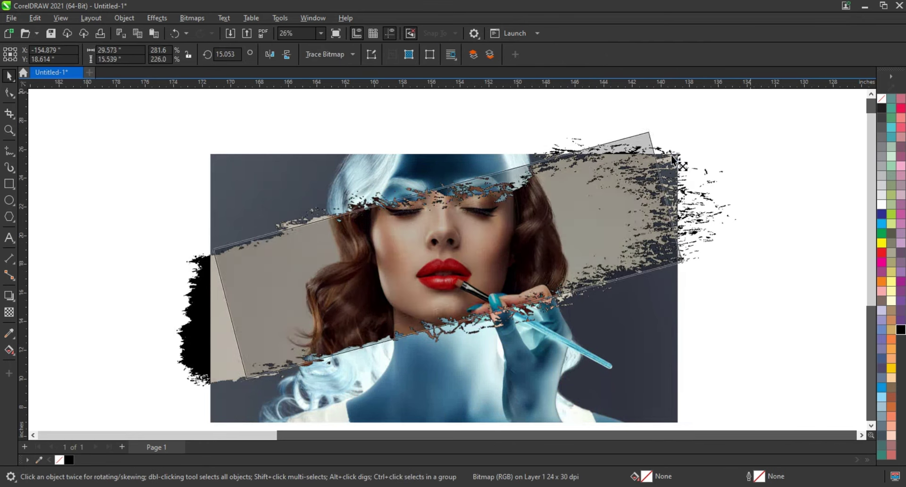
left_click_drag(751, 94, 623, 162)
left_click(632, 170)
left_click(501, 246)
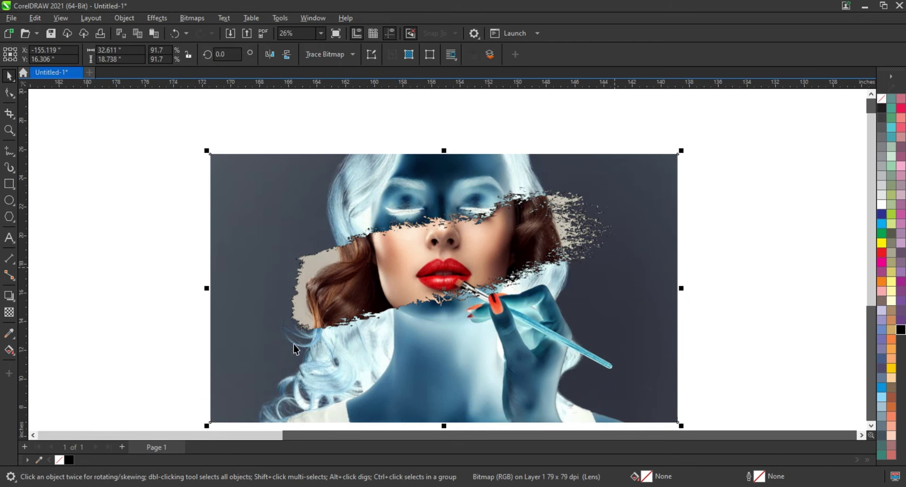
key("Escape")
left_click_drag(746, 147, 198, 378)
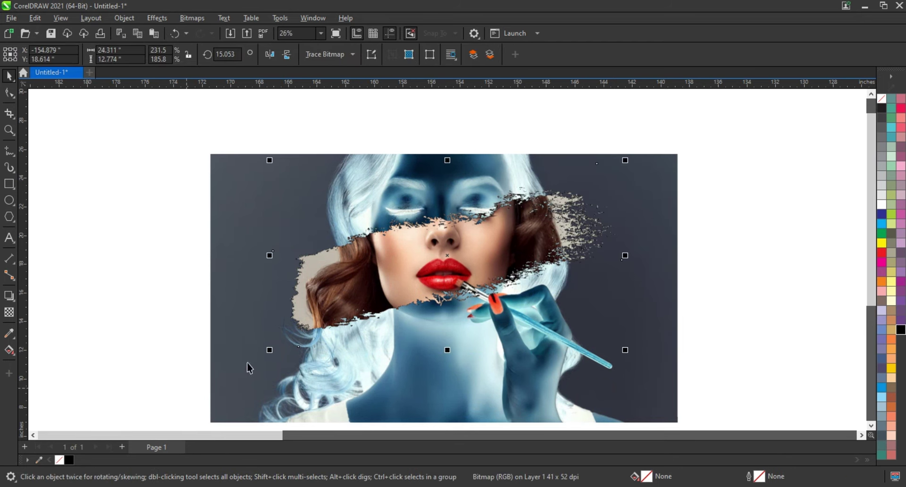
left_click_drag(449, 260, 446, 211)
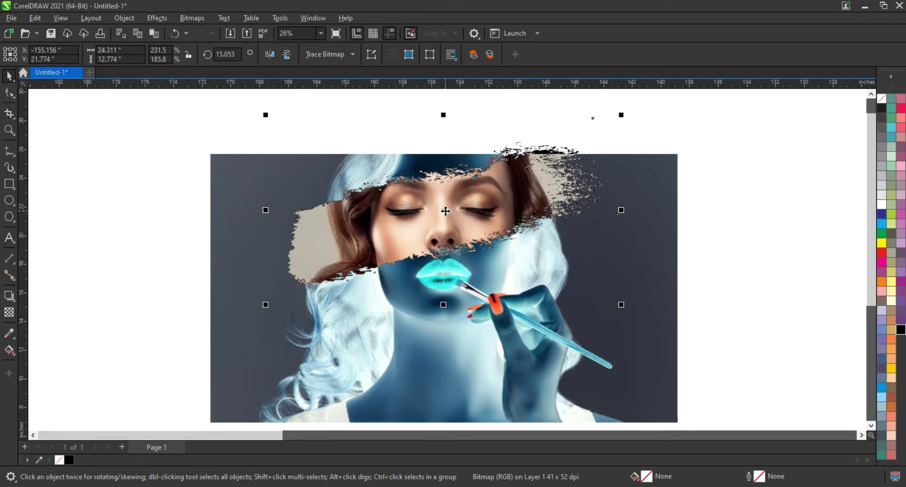
left_click(445, 211)
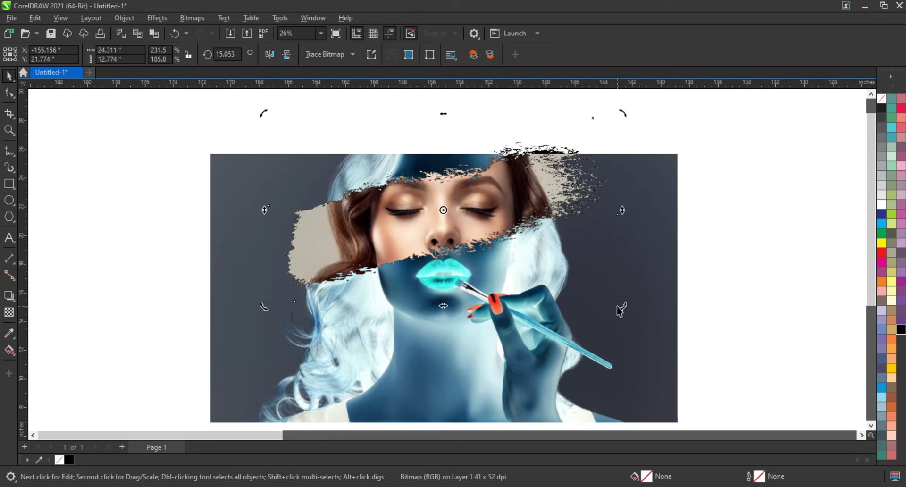
mouse_move(622, 305)
left_mouse_down()
mouse_move(404, 375)
mouse_move(312, 354)
left_mouse_up()
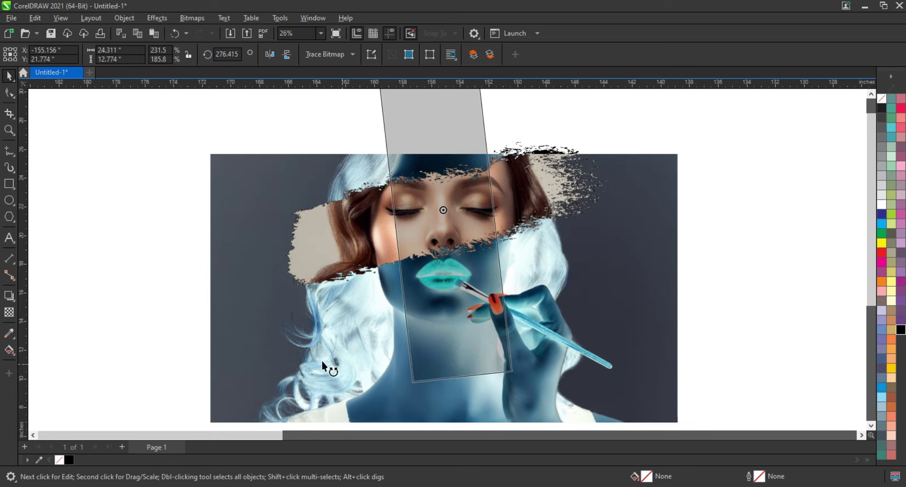
Step: Send the black brush to the back and stretch it upward to lengthen the strip
scroll(430, 342, "down", 1)
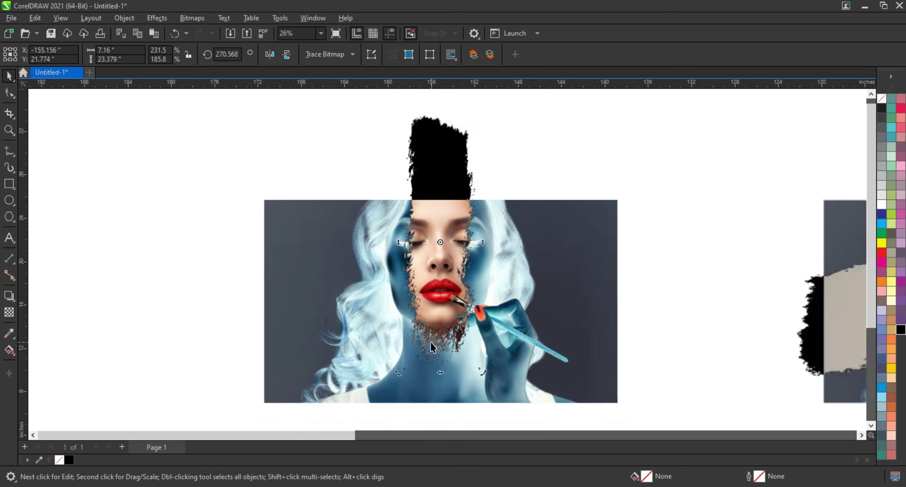
left_click(452, 198)
key("shift+Page_Down")
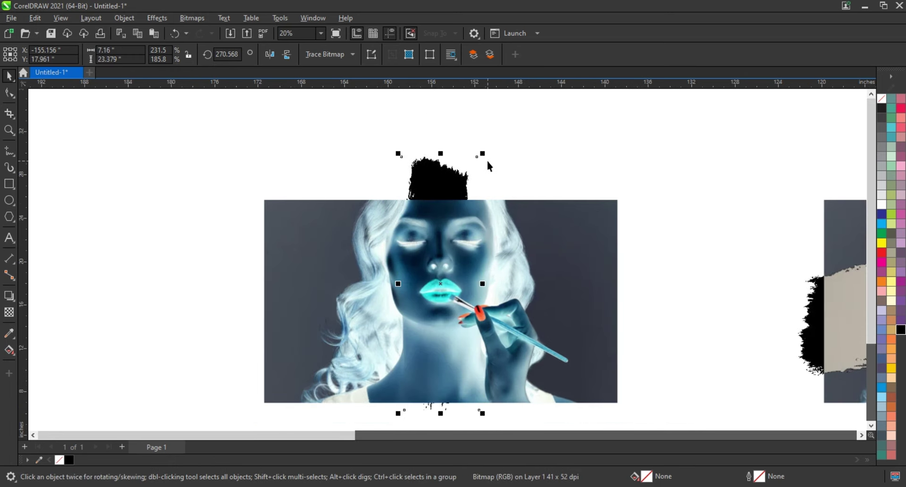
left_click(487, 174)
left_click(483, 188)
key("shift+Page_Down")
left_click_drag(482, 153, 513, 124)
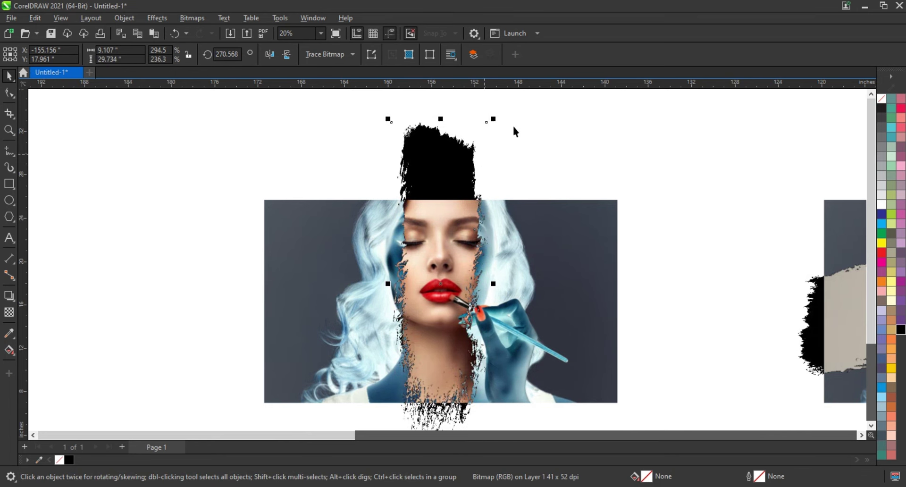
Step: Draw a 32.191 × 18.286-inch rectangle covering the whole image
scroll(495, 135, "up", 1)
key("F6")
left_click_drag(199, 160, 654, 417)
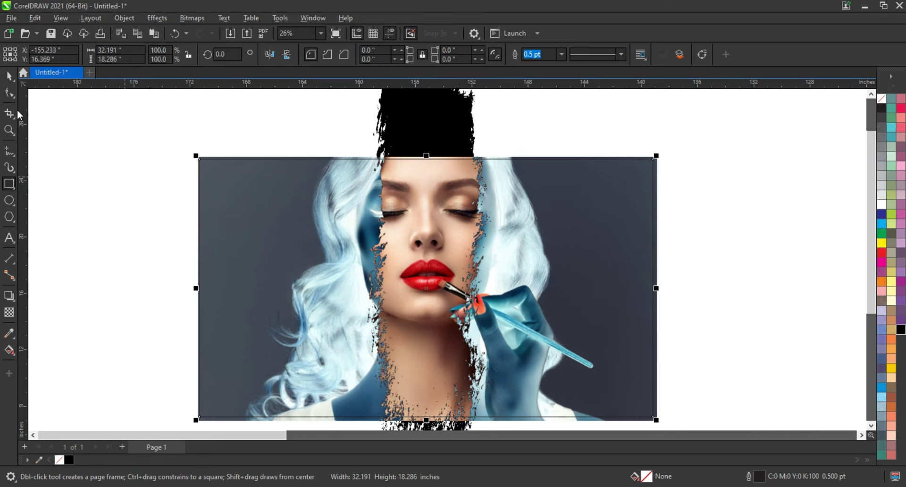
Step: PowerClip the vertical brush composition inside its rectangle
key("space")
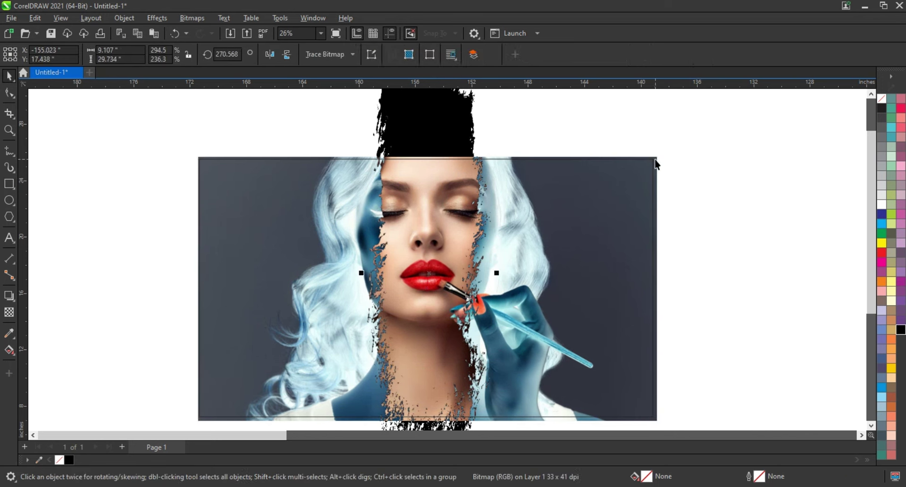
left_click(654, 162)
left_click(643, 162, "shift")
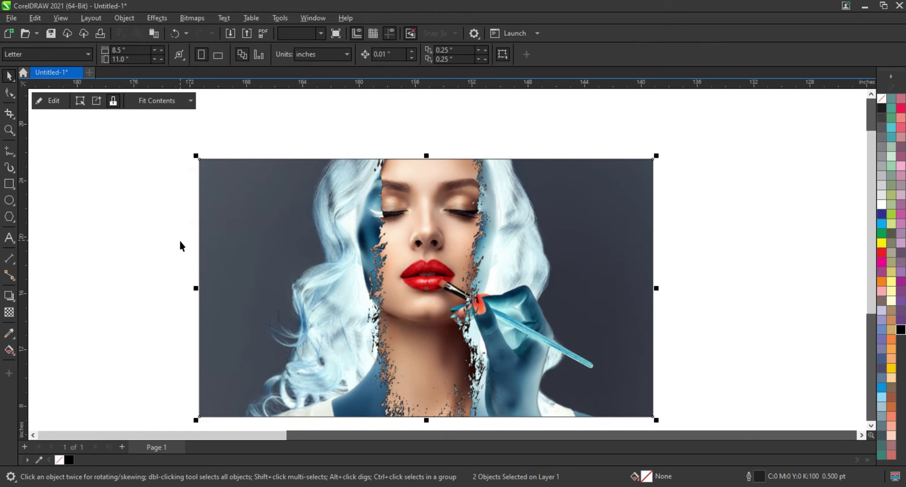
scroll(182, 245, "down", 2)
Step: Draw a 32.192 × 18.283-inch rectangle and PowerClip the horizontal composition inside it
left_click(635, 196)
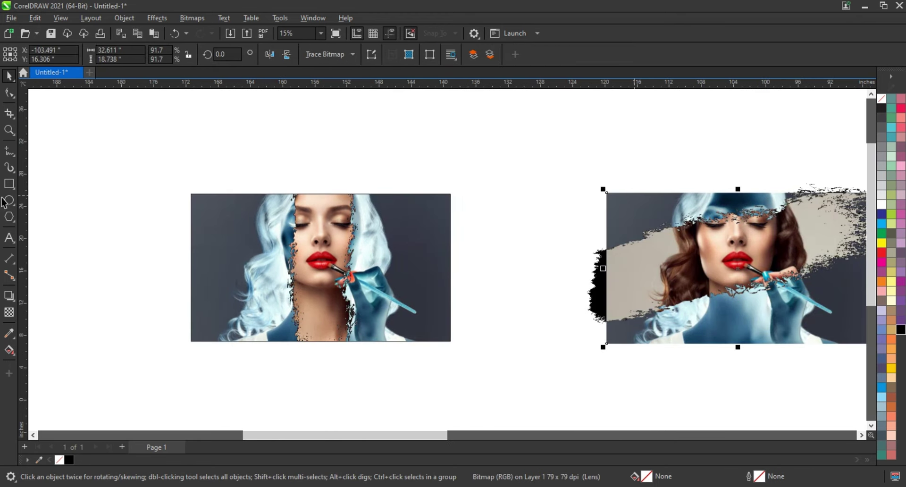
key("shift+F2")
key("F6")
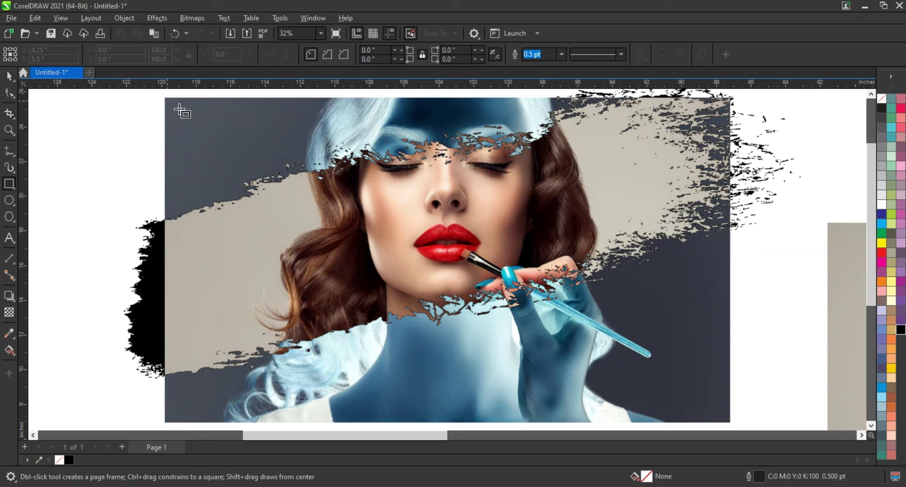
left_click_drag(180, 110, 727, 393)
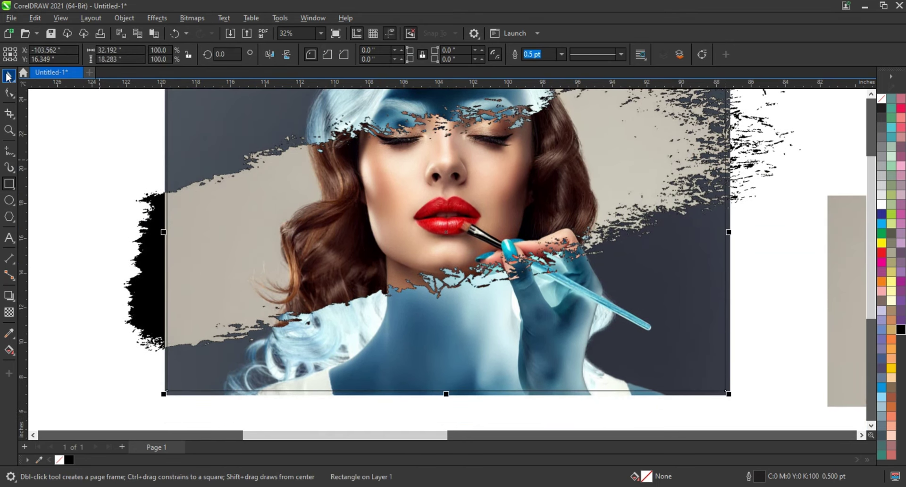
left_click(161, 372)
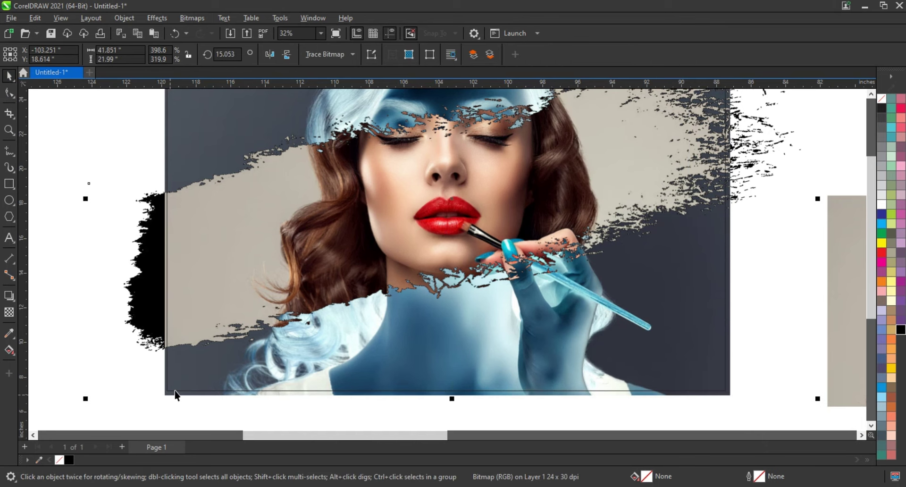
left_click(175, 395)
scroll(529, 348, "down", 2)
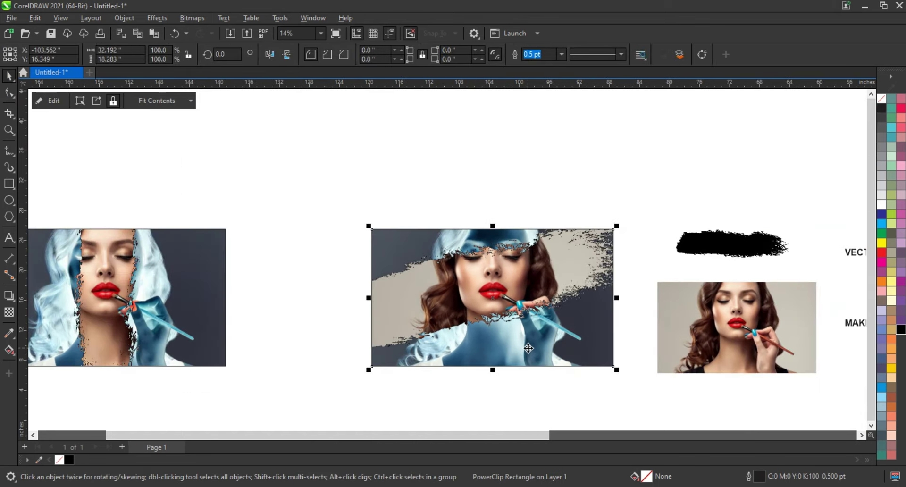
scroll(528, 348, "down", 1)
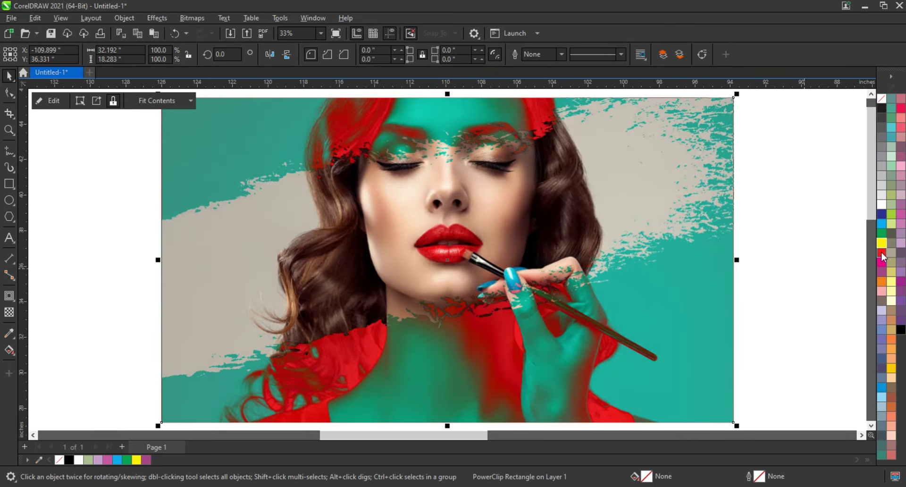
Step: Test palette tints including 70% grey and red-cyan on the horizontal composition, settling on blue-yellow
left_click(881, 241)
left_click(882, 262)
left_click(901, 214)
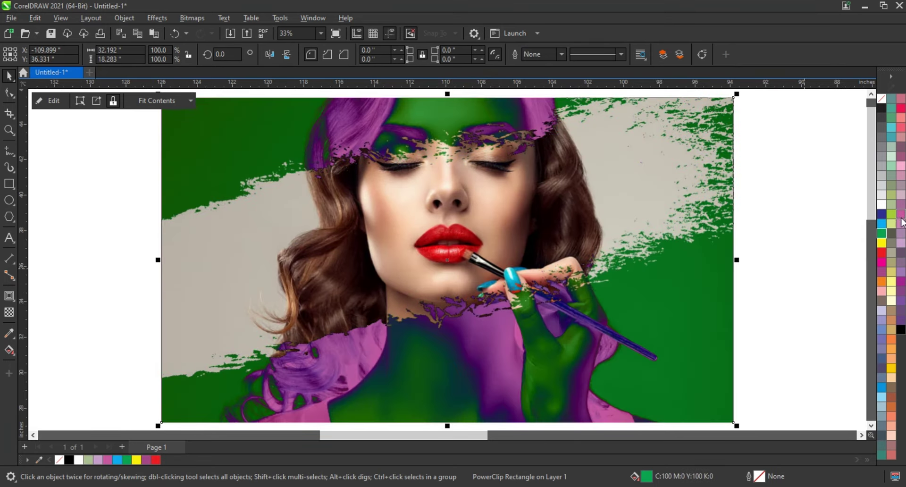
left_click(882, 137)
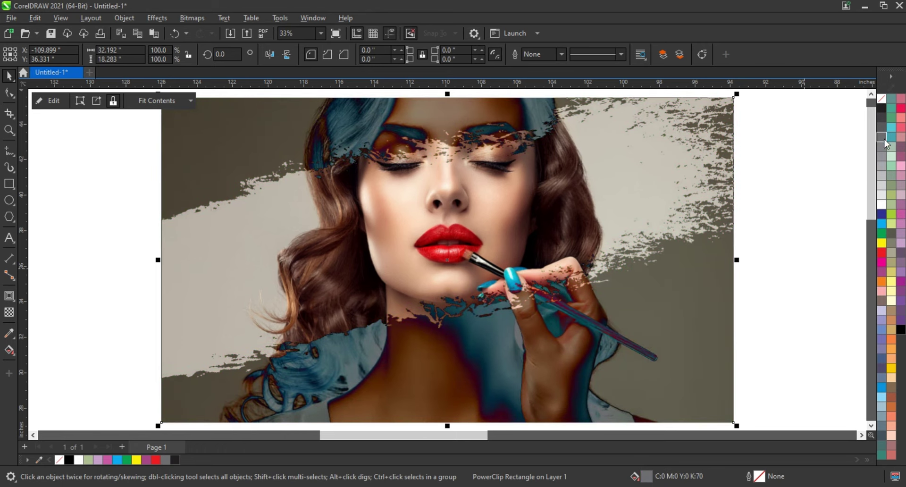
left_click(884, 225)
left_click(882, 243)
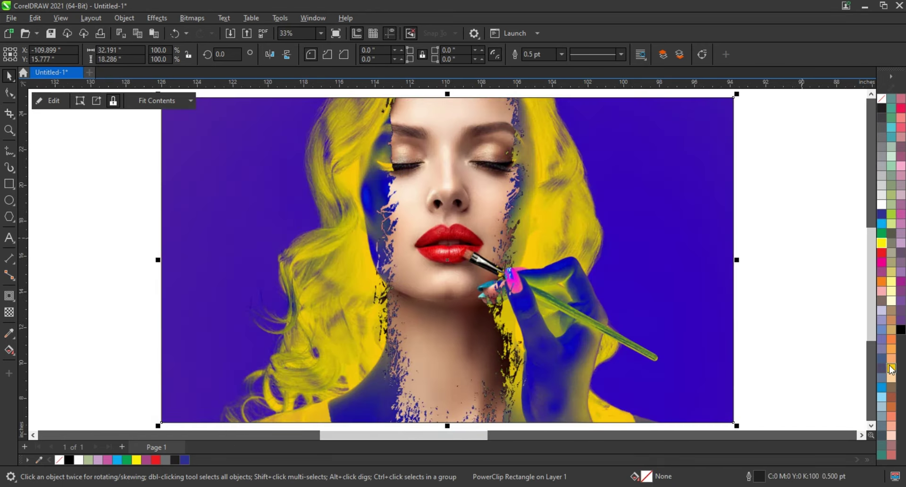
Step: Cycle the vertical composition through gold, pink, Magenta, Cyan, Blue and White, ending on Deep Yellow
left_click(891, 368)
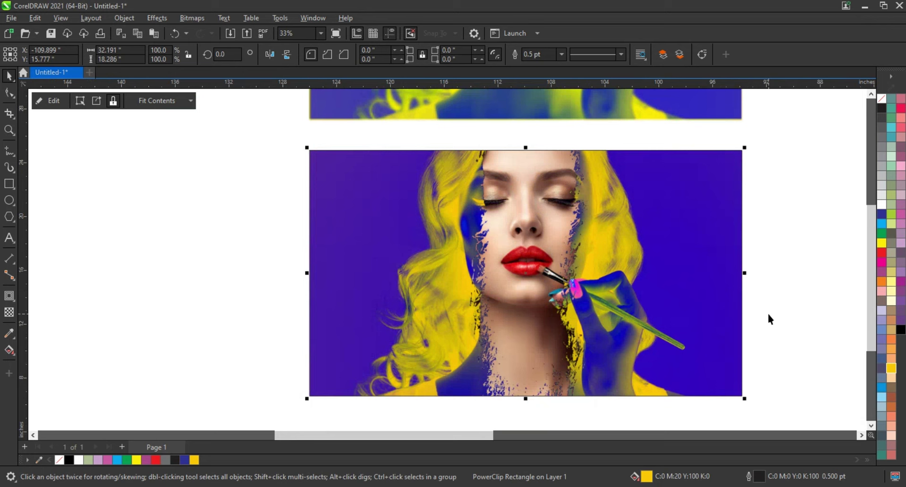
left_click(882, 293)
left_click(882, 262)
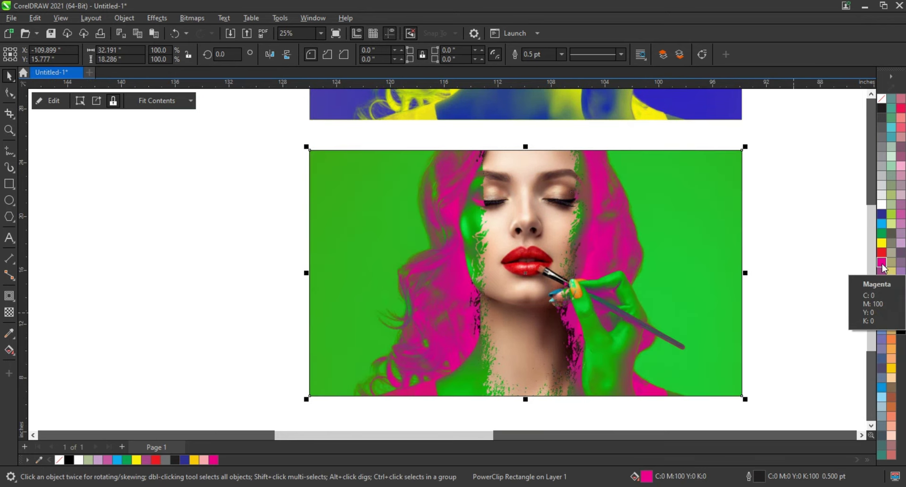
left_click(882, 223)
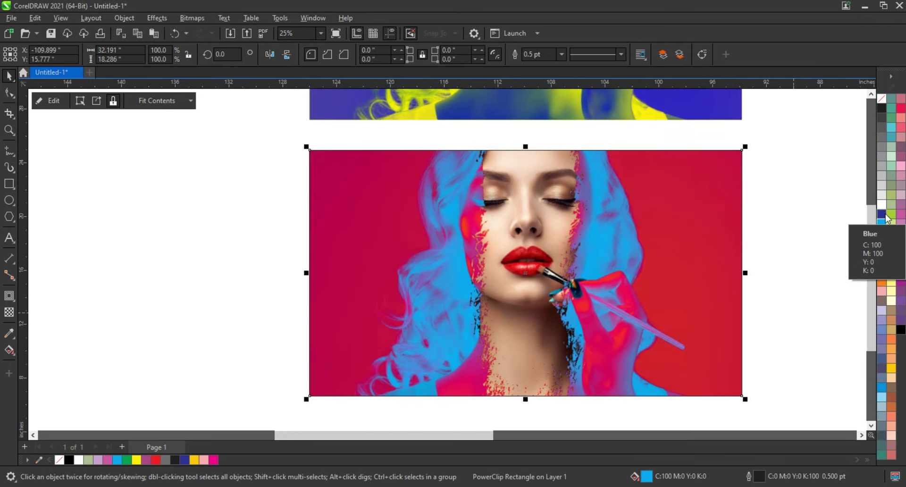
left_click(883, 213)
left_click(882, 205)
scroll(634, 373, "down", 2)
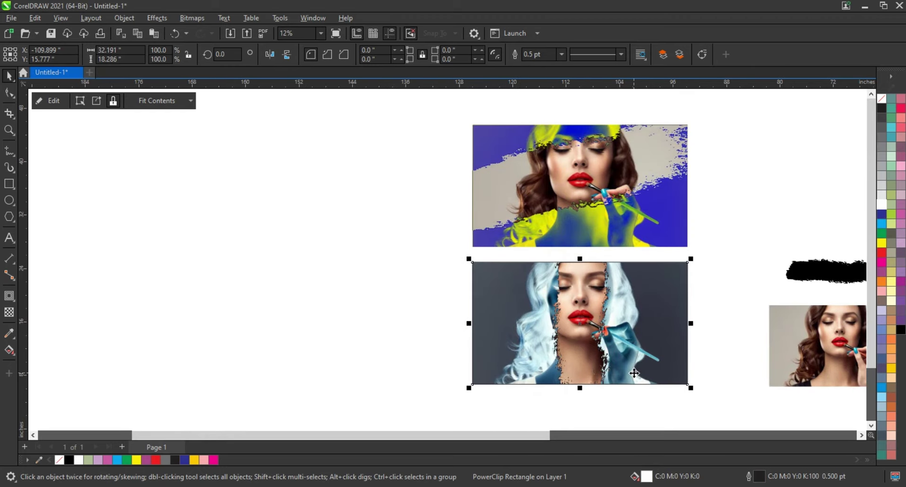
left_click(891, 370)
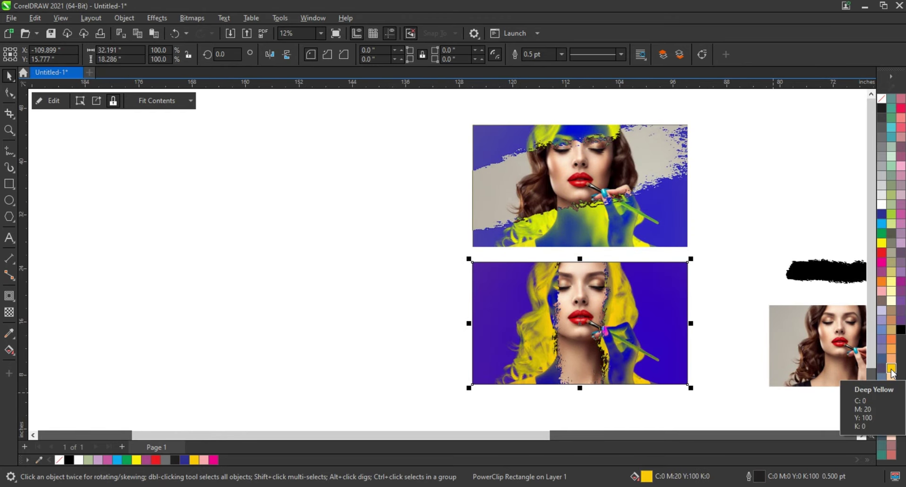
left_click(448, 110)
scroll(104, 134, "up", 1)
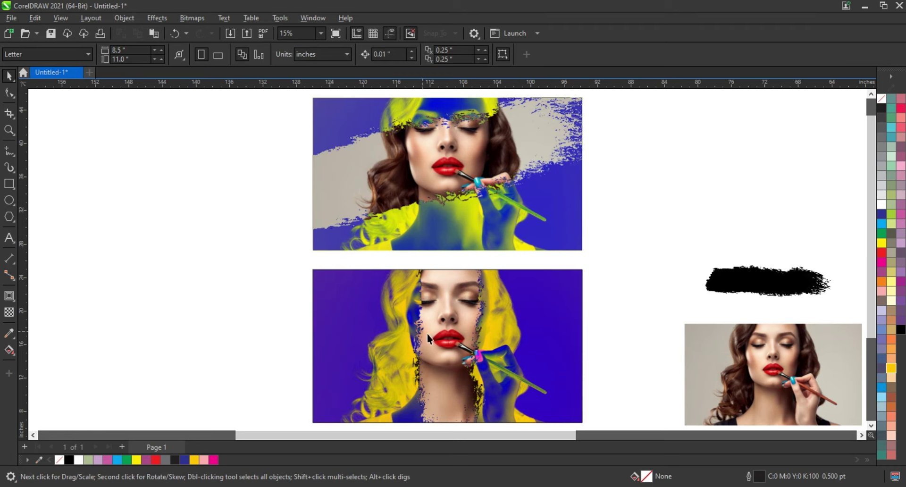